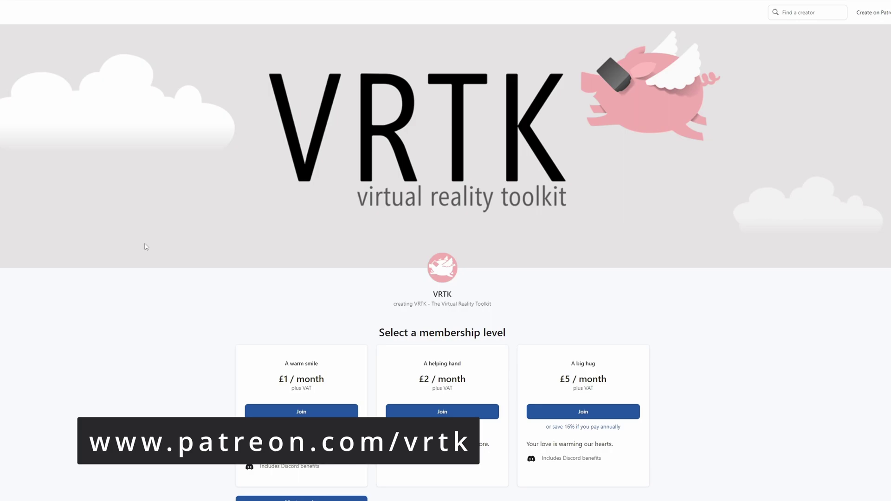
- Look through the membership levels on the VRTK Patreon page
scroll(146, 247, down, 5)
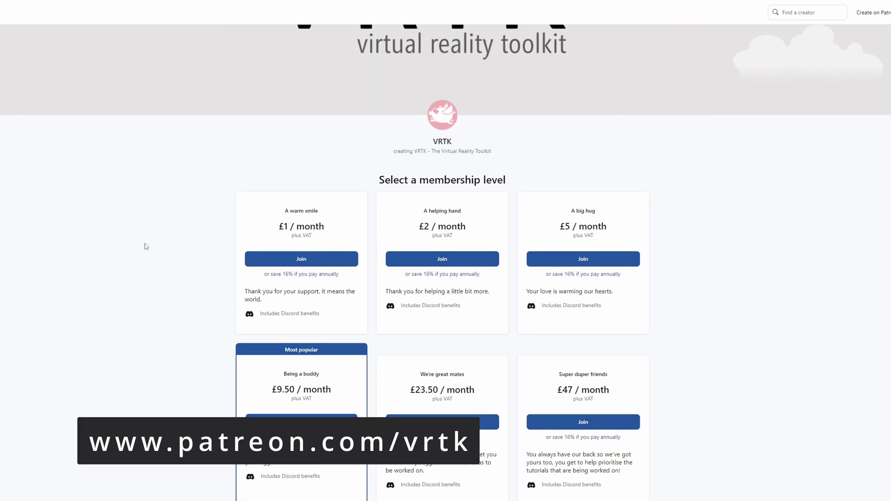
scroll(162, 212, down, 2)
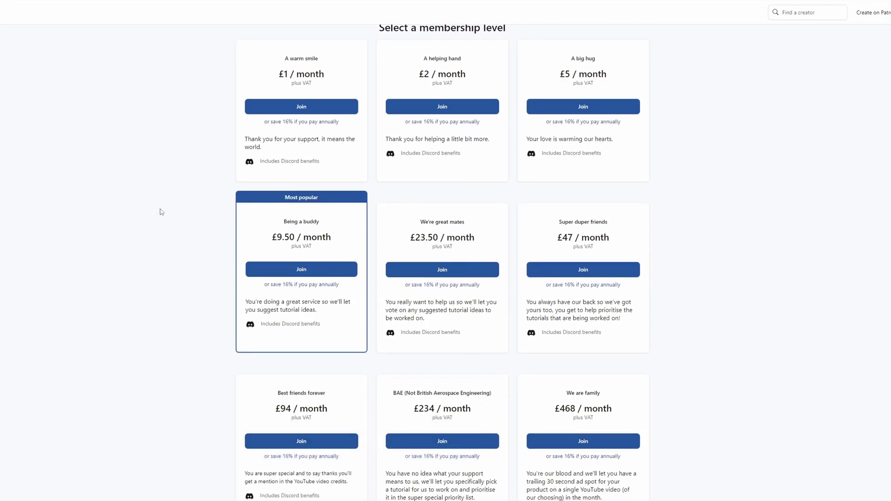
scroll(162, 212, down, 4)
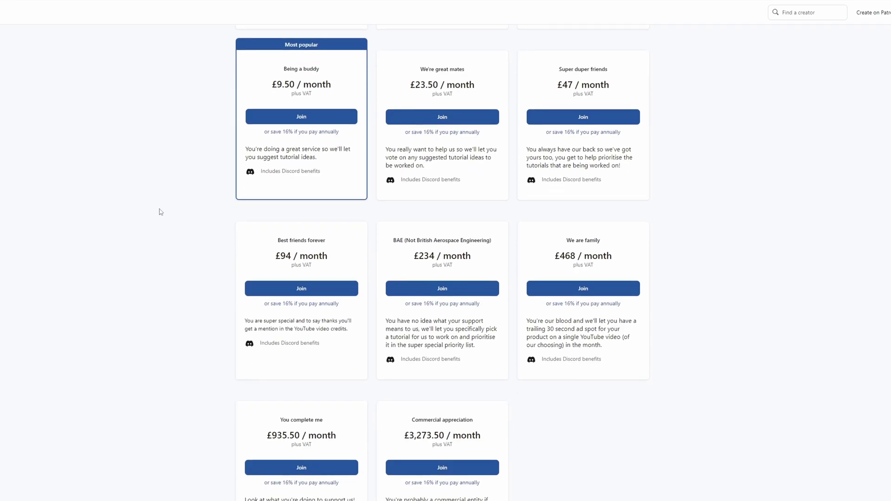
scroll(161, 213, up, 12)
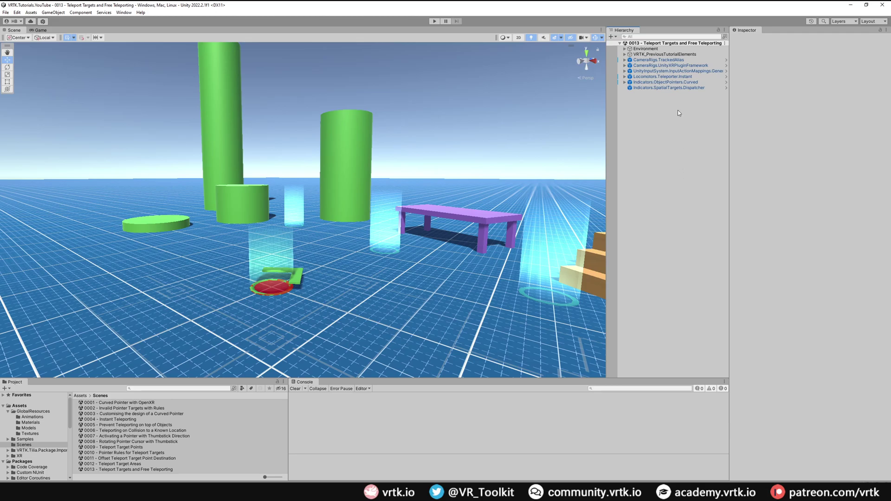
- Examine the curved object pointer's events and the settings of Locomotors.TeleportTargets.Point among the previous tutorial elements
click(624, 55)
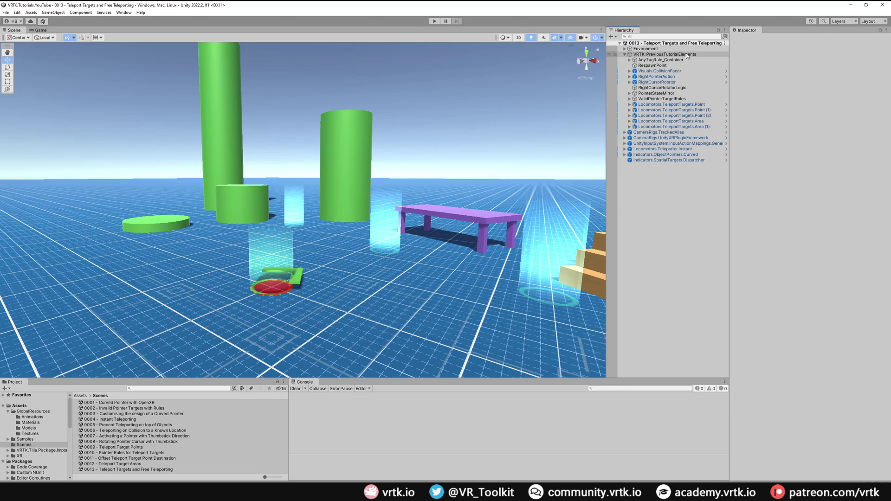
click(625, 55)
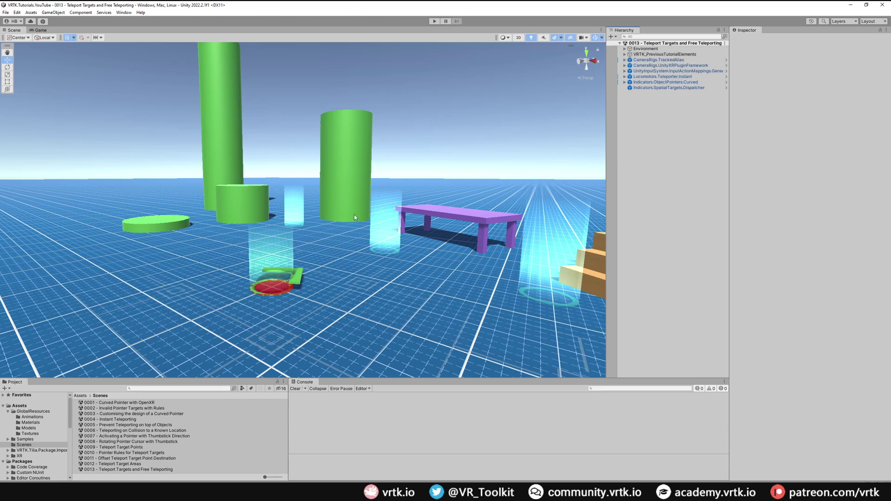
click(671, 83)
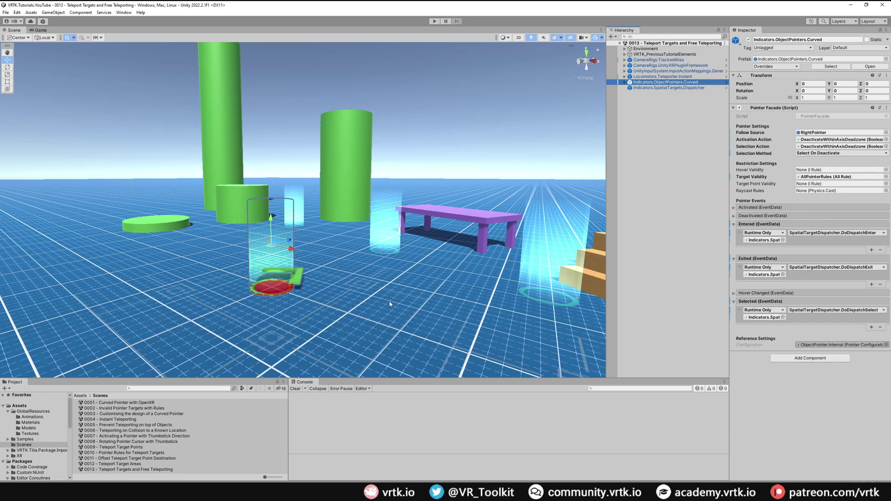
click(625, 54)
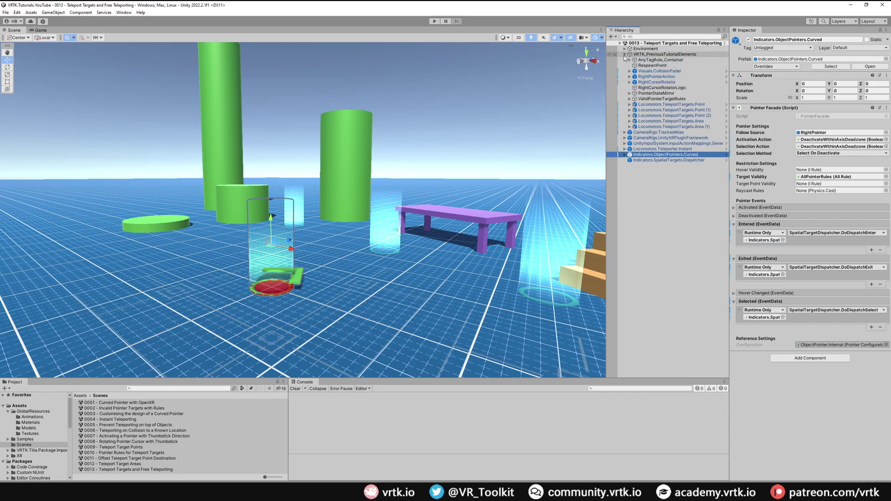
click(692, 105)
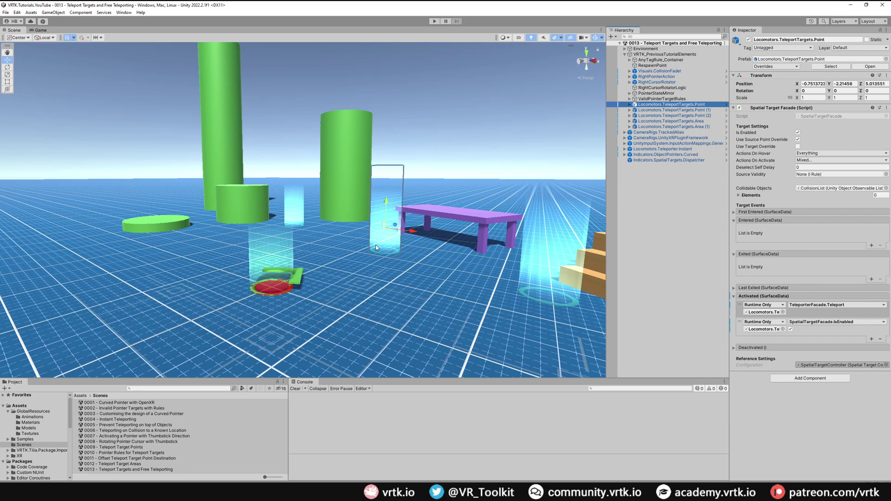
- Create an empty game object named PointerTeleportLogic at the scene origin, at the root of the scene
click(654, 194)
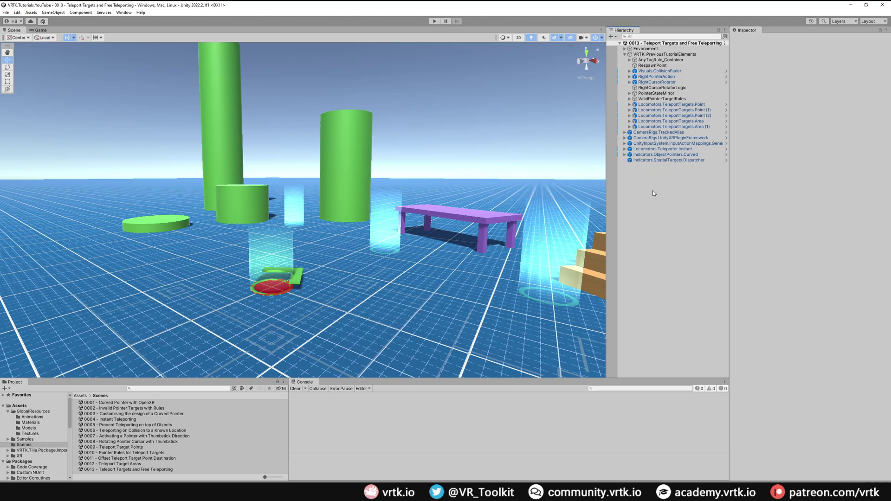
right_click(653, 191)
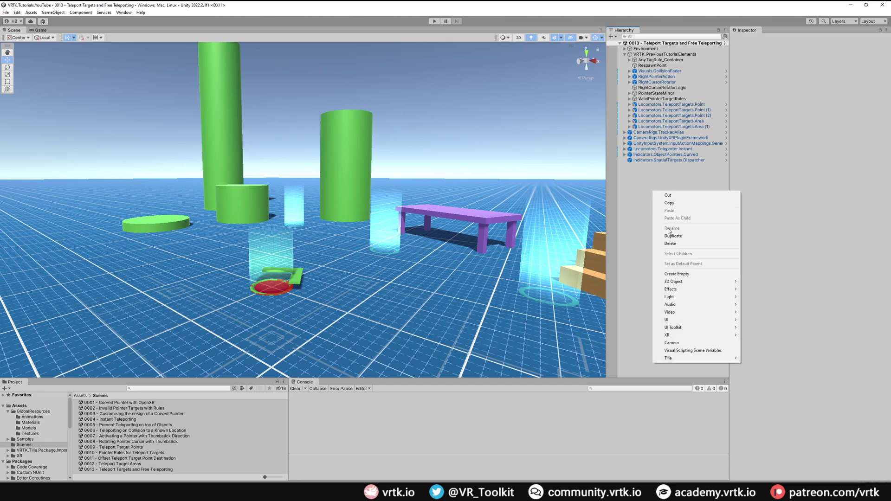
click(684, 274)
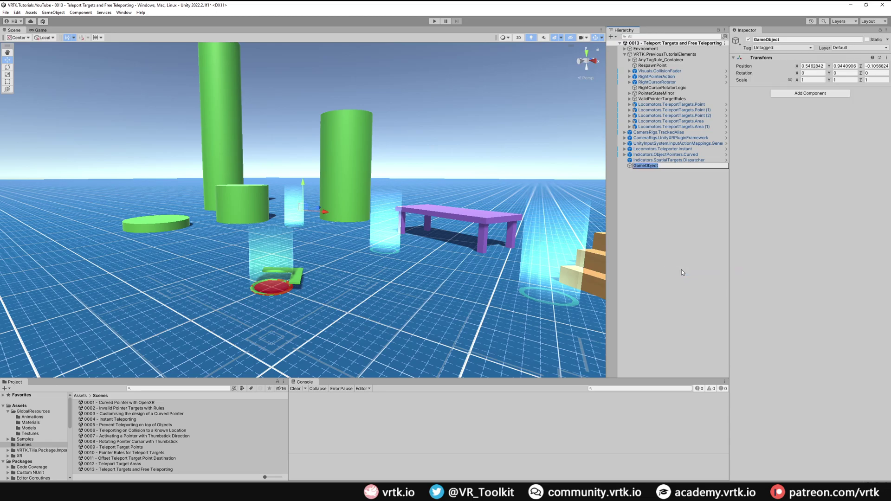
text(PointerTeleportLogic)
key(Return)
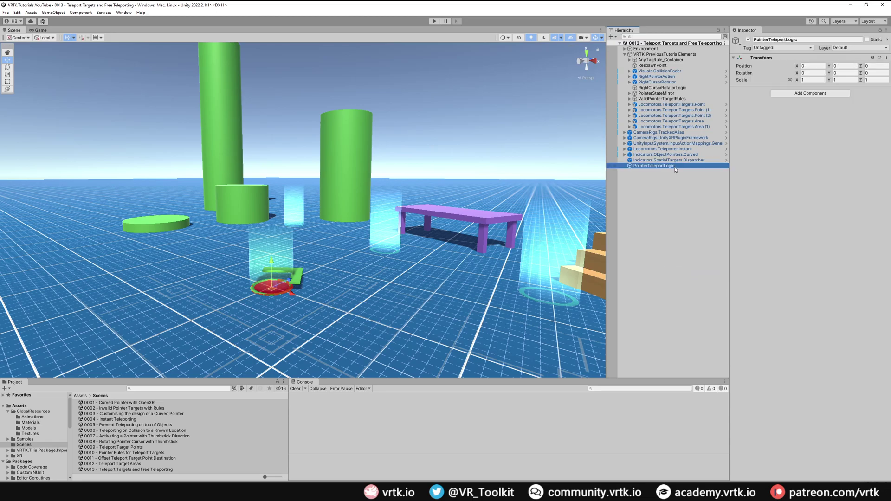
- Add an Object Pointer Event Proxy Emitter component to PointerTeleportLogic and give its Emitted event three empty listener entries
click(801, 93)
click(768, 132)
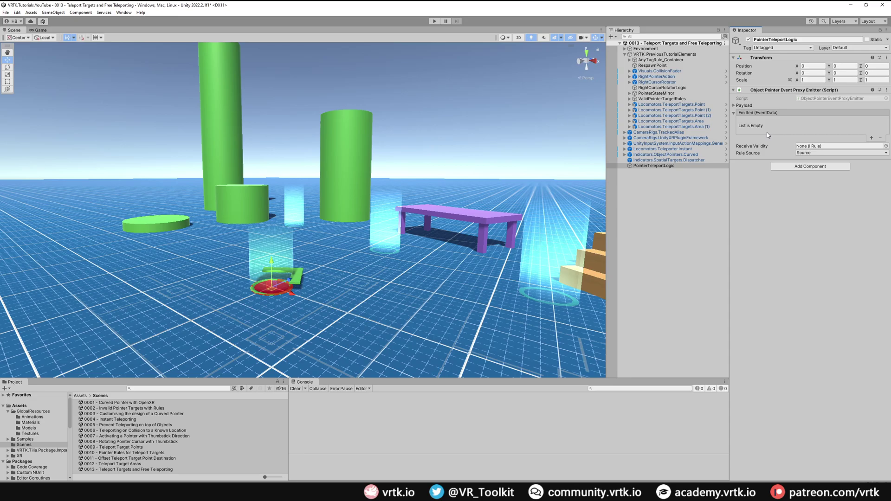
click(872, 139)
click(873, 140)
click(872, 156)
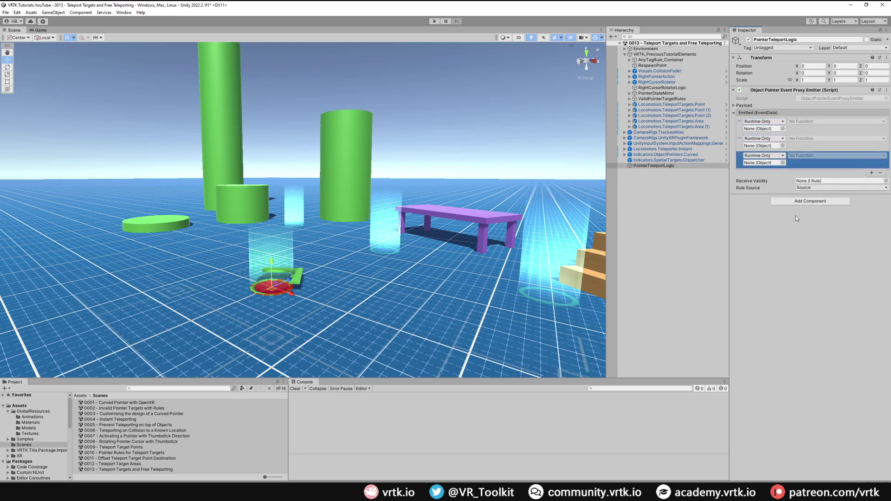
- Make the first Emitted entry call GameObject.SetActive on Locomotors.Teleporter.Instant
drag(674, 153, 755, 131)
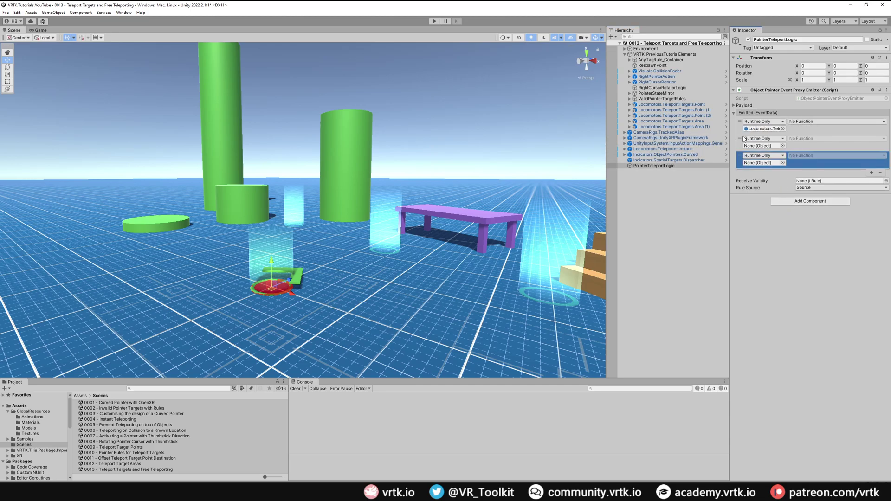
click(810, 122)
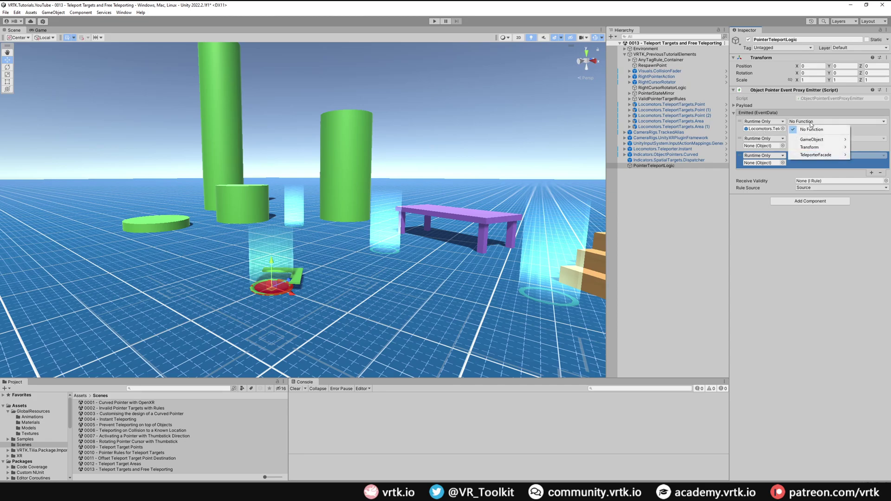
mouse_move(813, 139)
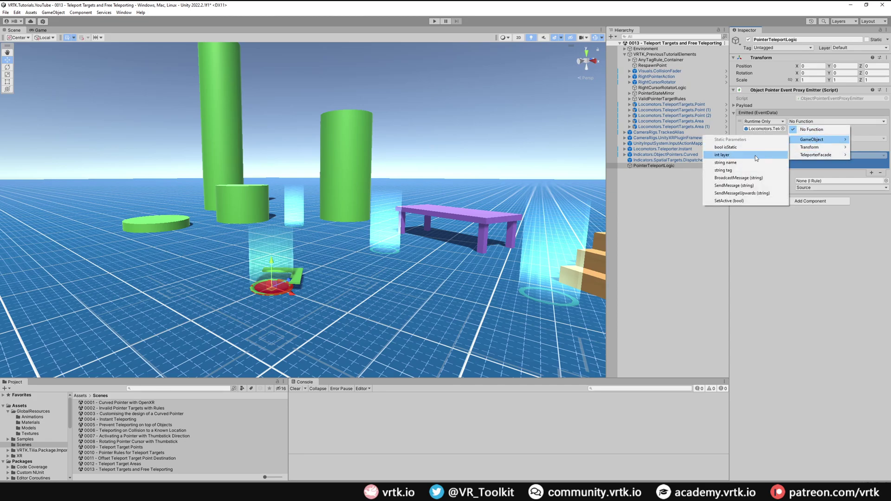
click(725, 202)
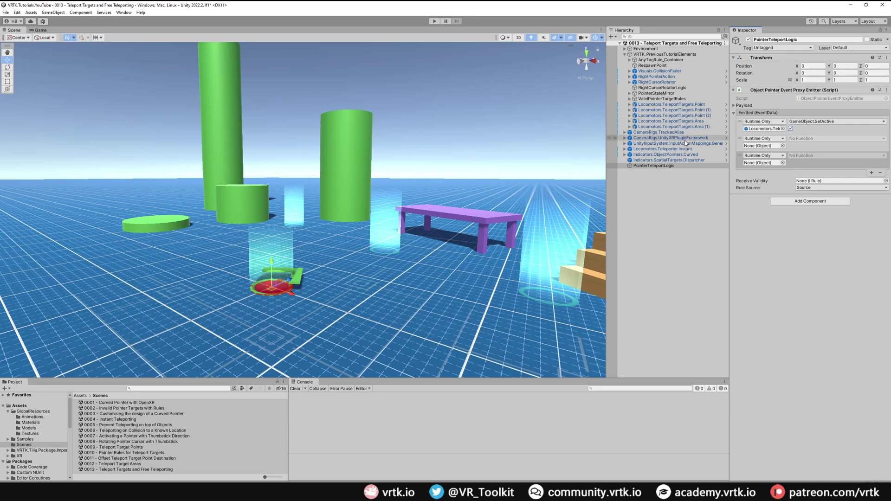
- Check the curved pointer's Selected event, and make PointerTeleportLogic's second Emitted entry call SpatialTargetDispatcher.DoDispatchSelect on Indicators.SpatialTargets.Dispatcher
click(693, 155)
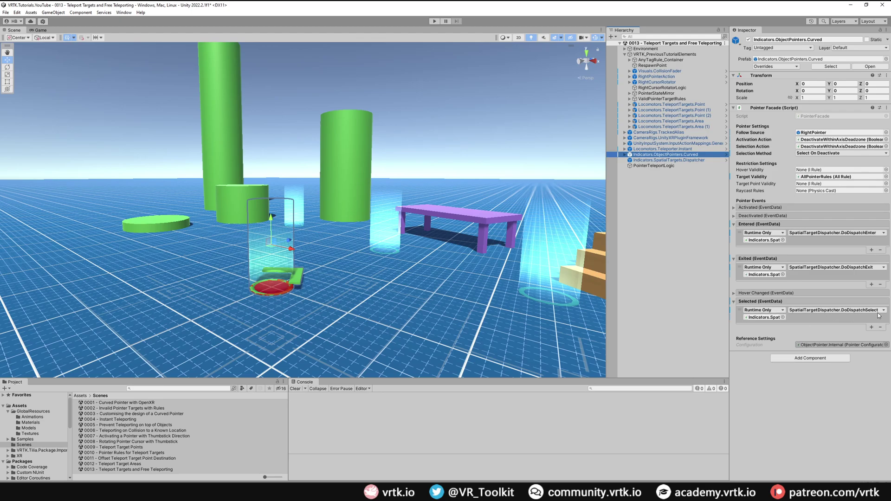
click(670, 166)
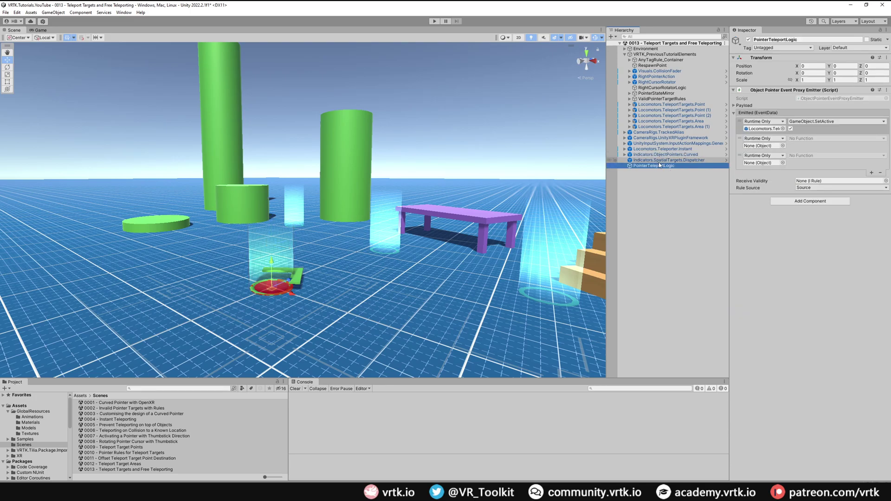
drag(659, 162, 764, 146)
click(807, 139)
mouse_move(826, 174)
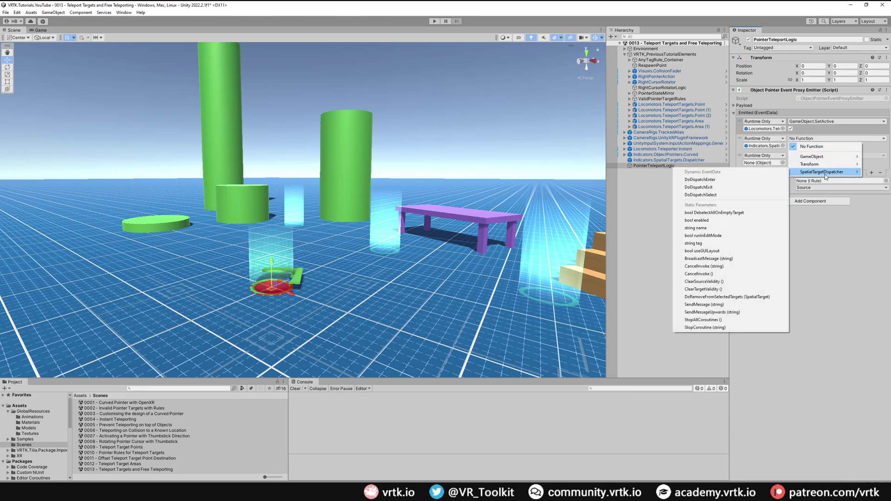
click(712, 195)
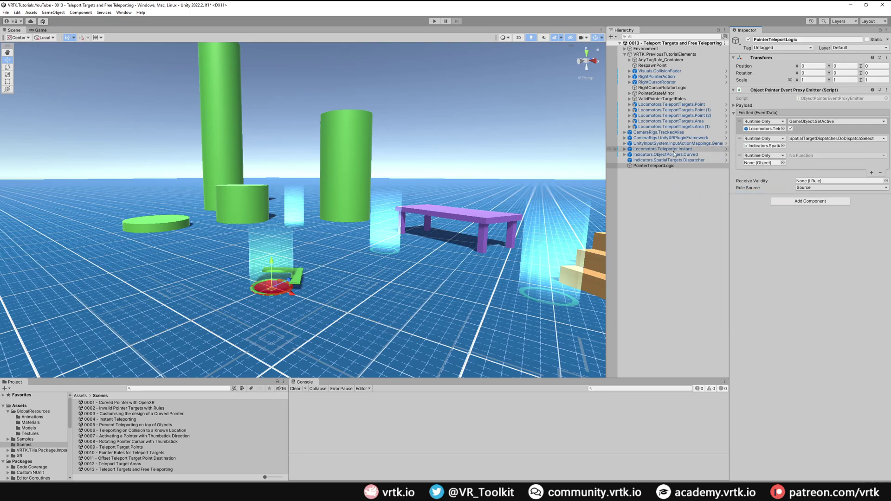
- Make the third Emitted entry call the dynamic TeleporterFacade.Teleport on Locomotors.Teleporter.Instant
drag(674, 153, 769, 164)
click(808, 157)
mouse_move(816, 189)
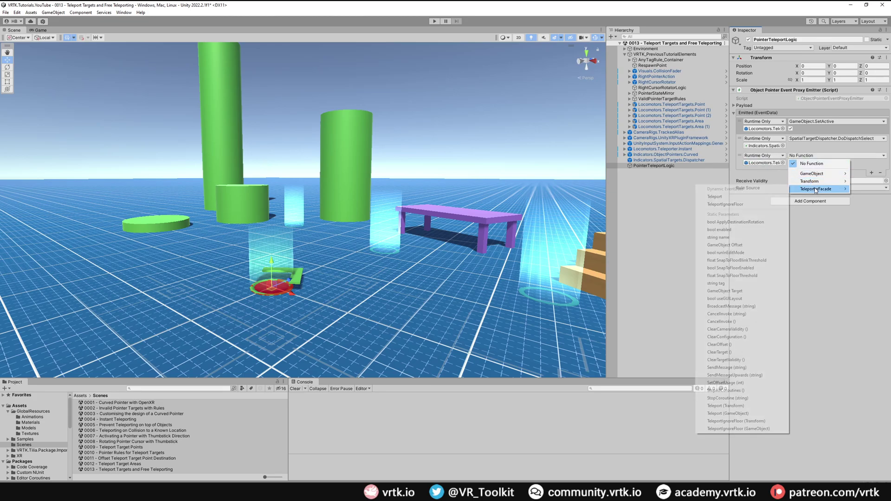
click(732, 198)
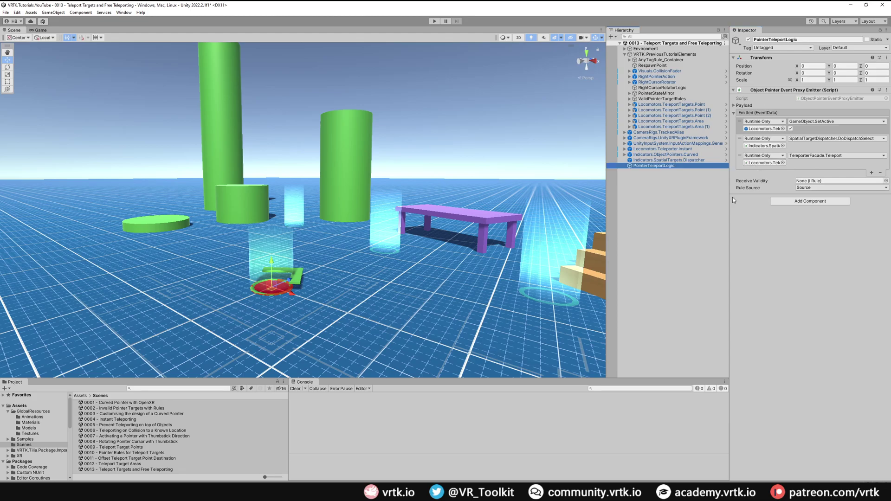
- Check the teleport point and area Activated events, and create an empty game object named SpatialTeleportLogic at the scene origin
click(696, 105)
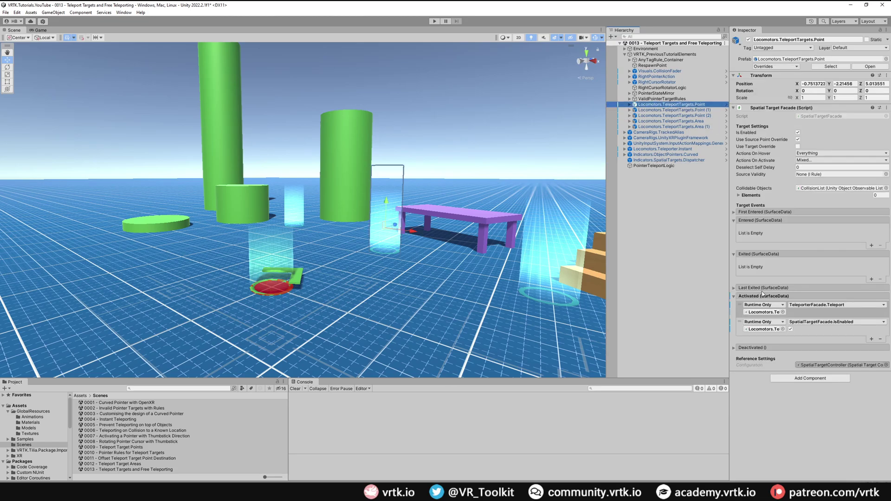
click(705, 122)
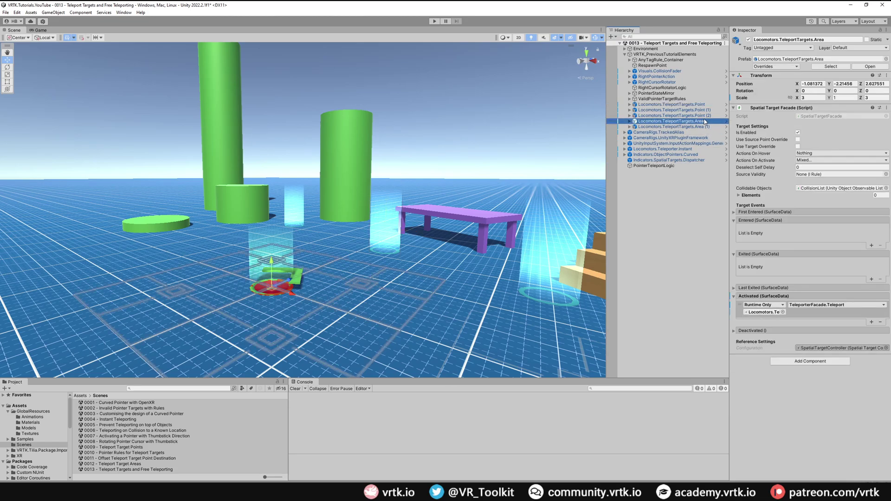
click(656, 182)
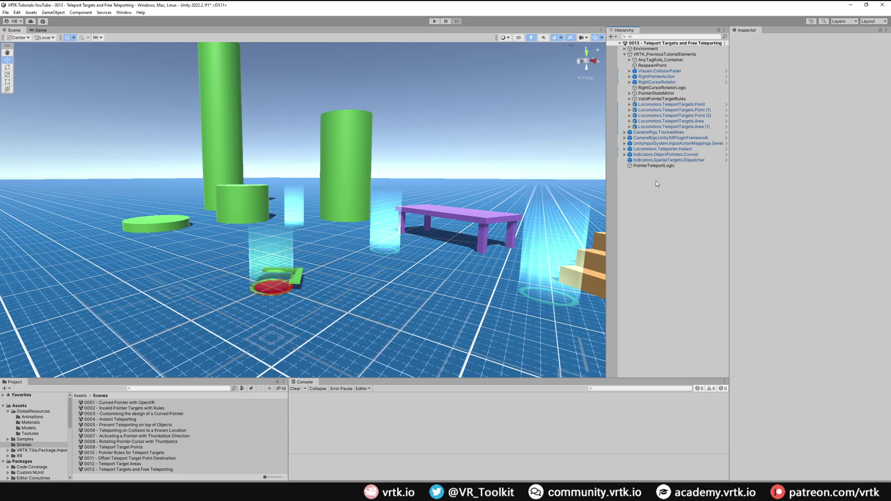
right_click(657, 183)
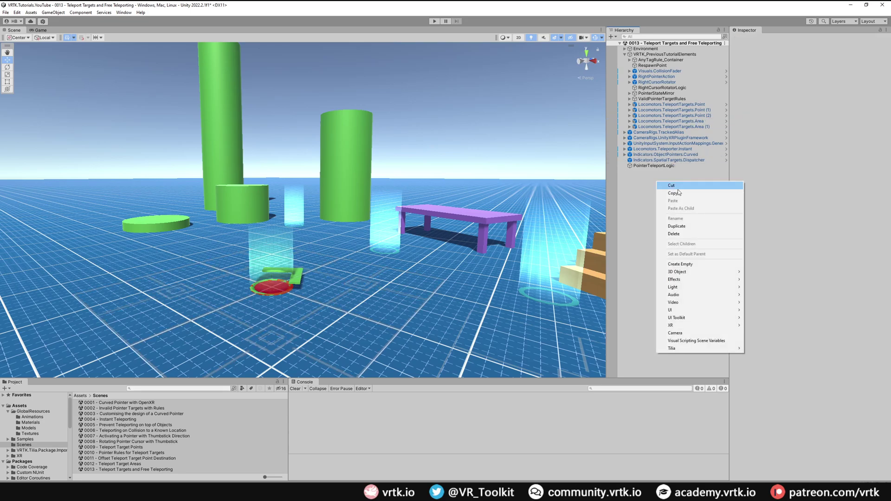
click(700, 265)
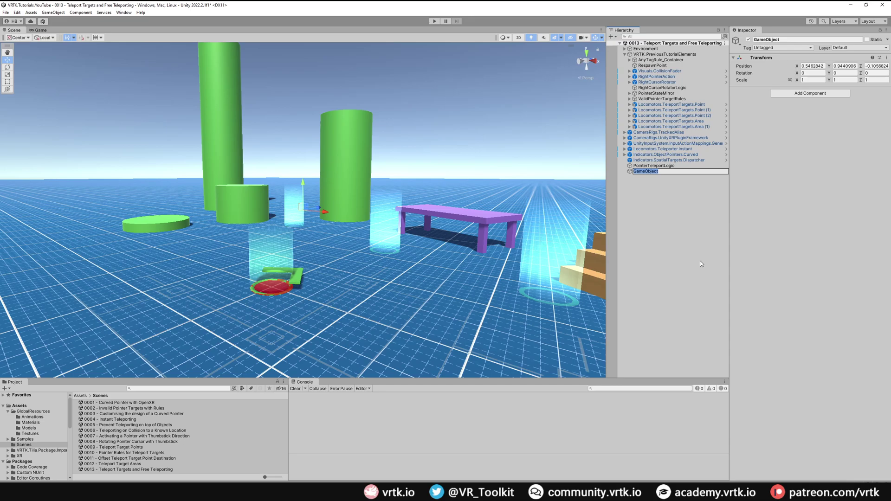
text(SpatialTeleportLogic)
key(Return)
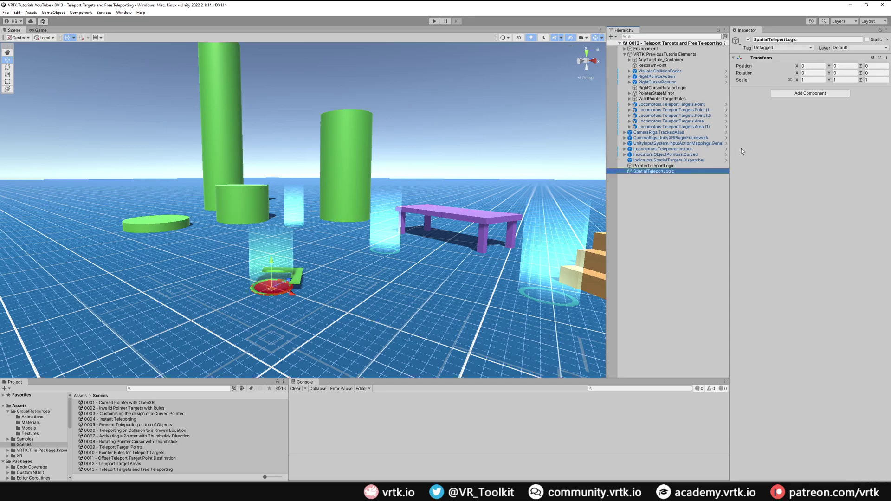
- Add a Surface Data Proxy Emitter component to SpatialTeleportLogic and give its Emitted event two empty listener entries
click(811, 94)
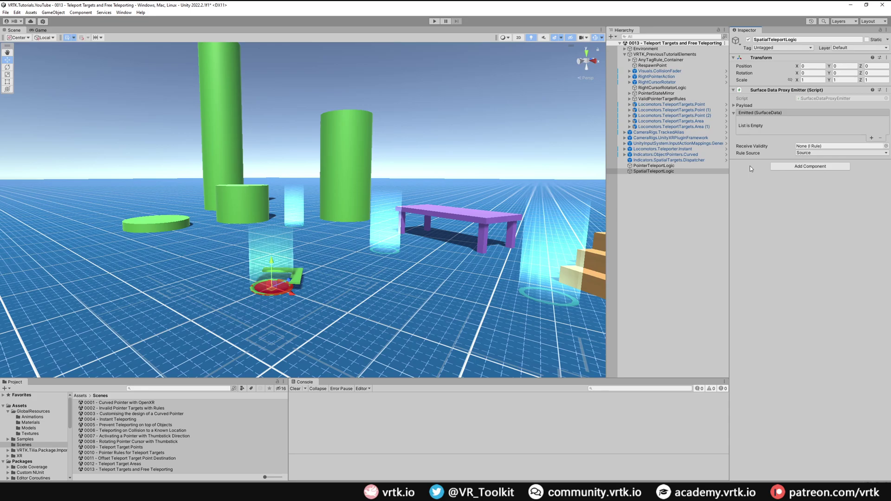
click(872, 138)
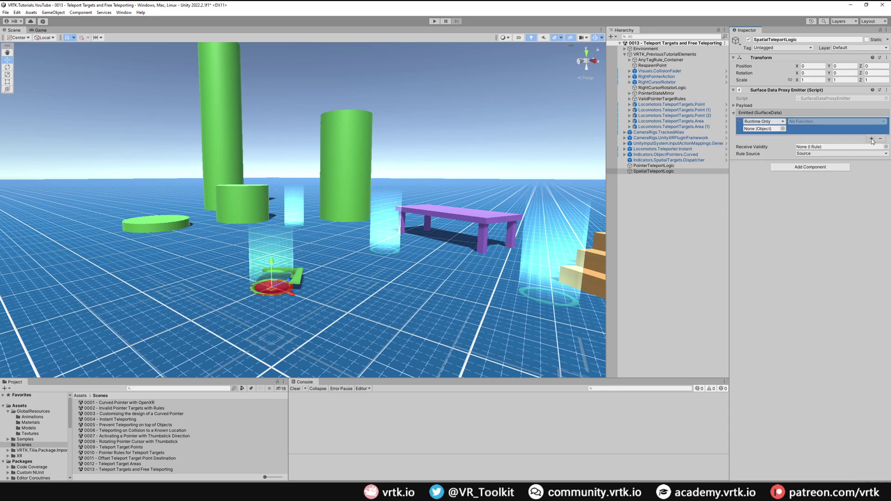
click(872, 140)
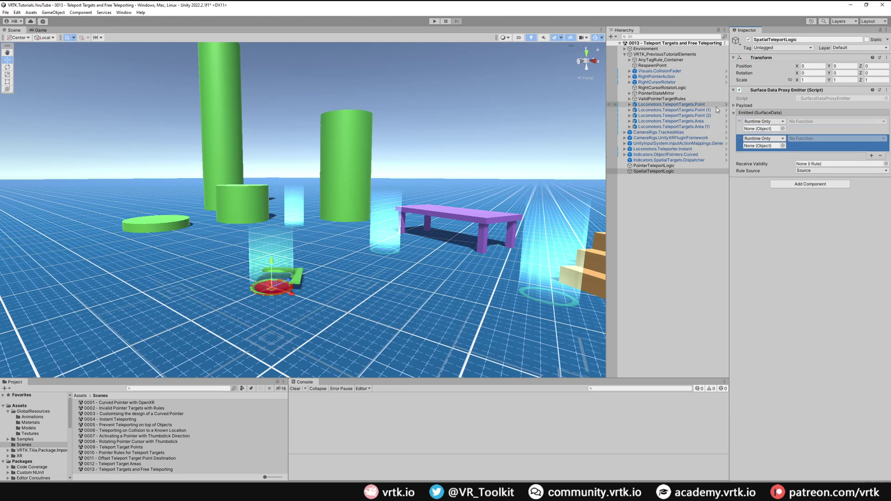
- Make SpatialTeleportLogic's first Emitted entry call TeleporterFacade.Teleport on Locomotors.Teleporter.Instant
drag(679, 123, 768, 128)
click(815, 122)
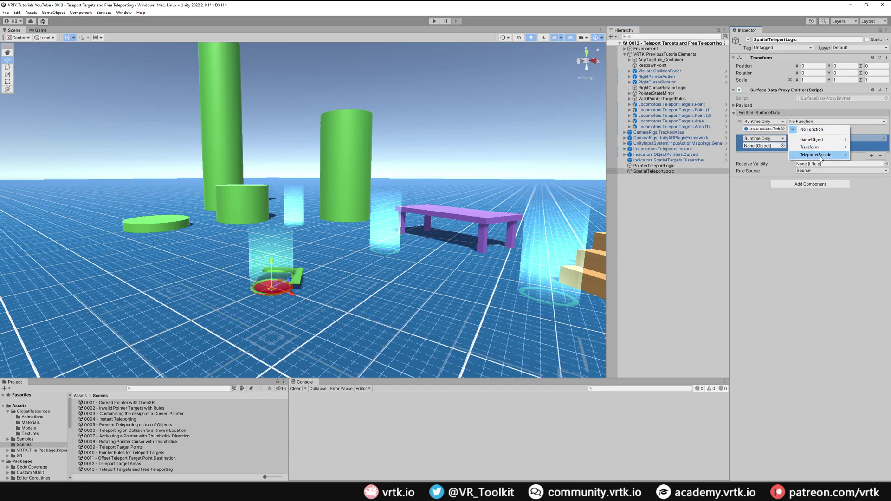
mouse_move(822, 159)
click(734, 164)
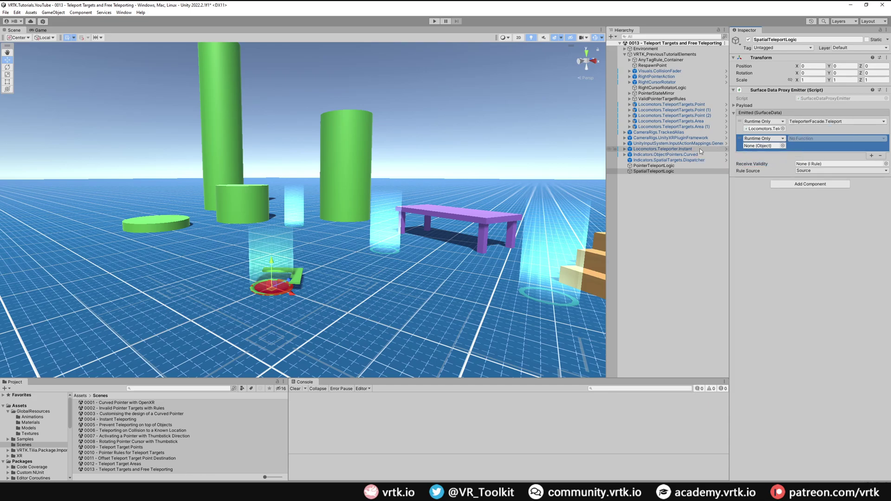
- Make SpatialTeleportLogic's second Emitted entry call GameObject.SetActive on Locomotors.Teleporter.Instant, with the value left unchecked
drag(664, 149, 756, 147)
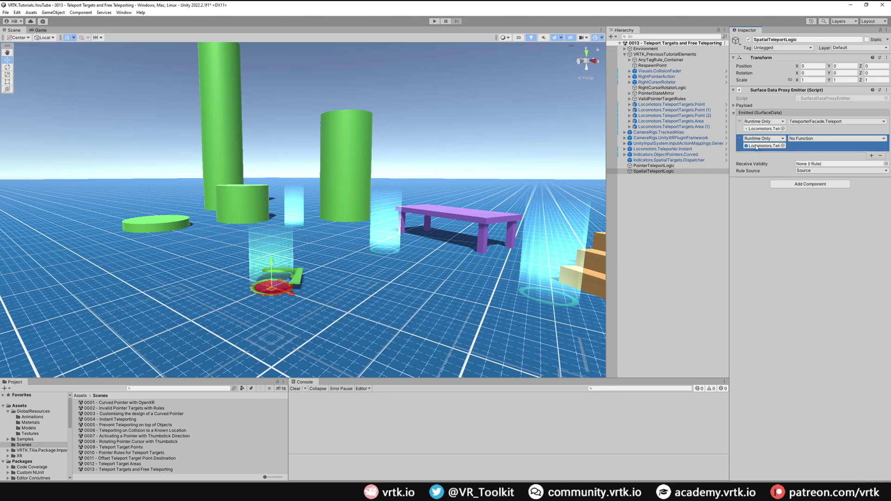
click(812, 138)
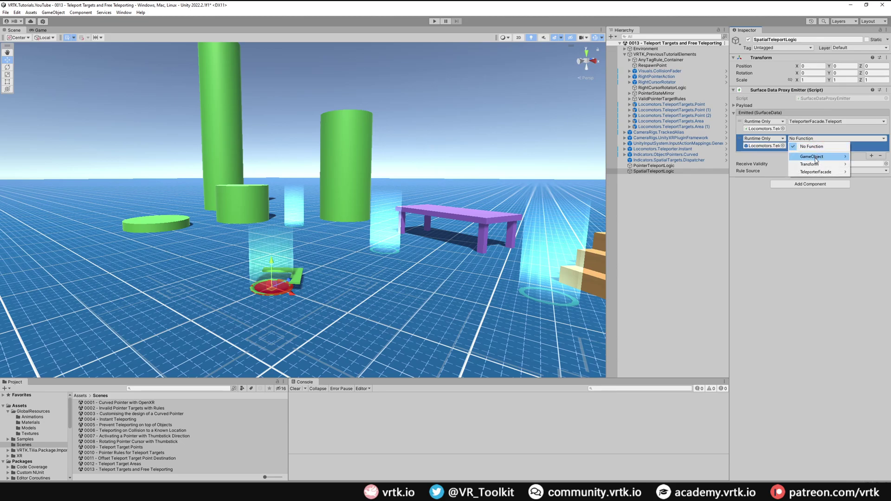
mouse_move(817, 161)
click(734, 218)
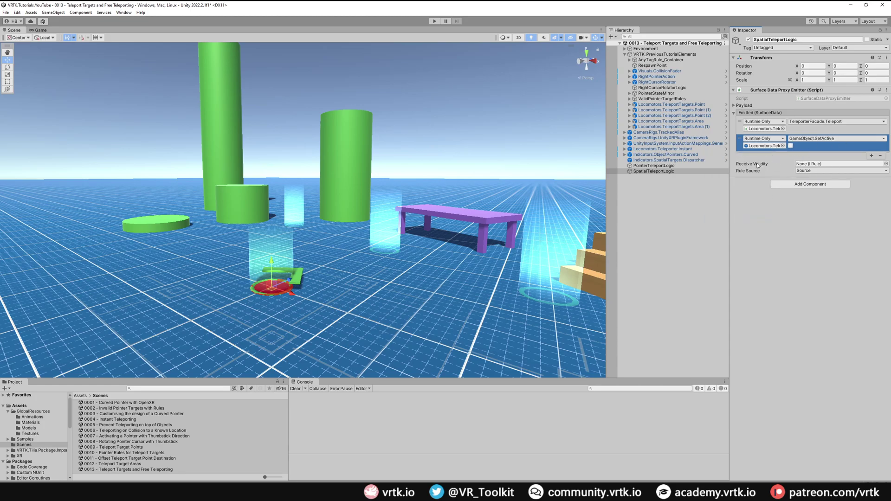
- Compare the Emitted entries of PointerTeleportLogic and SpatialTeleportLogic, checking the order of activating, dispatching, teleporting and deactivating
click(684, 167)
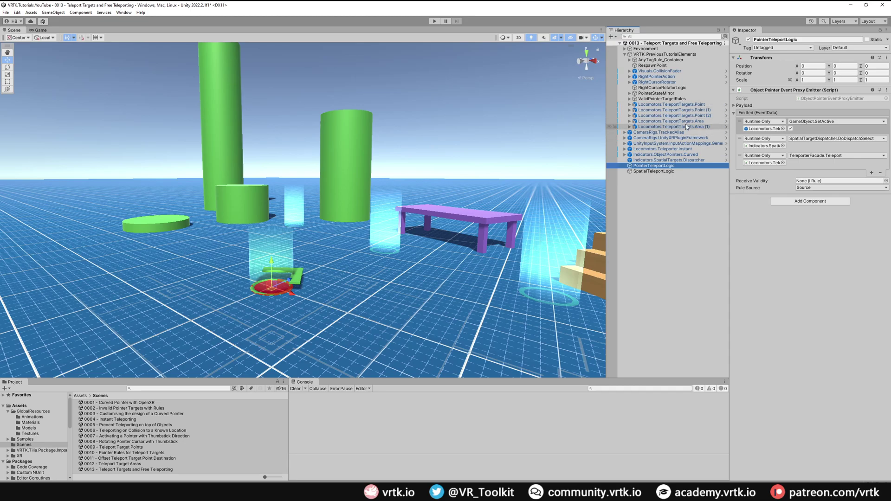
click(665, 172)
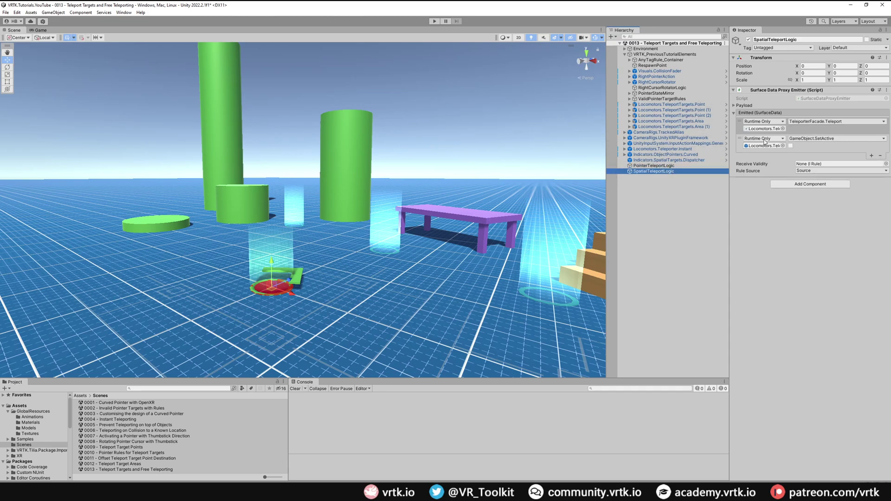
click(678, 167)
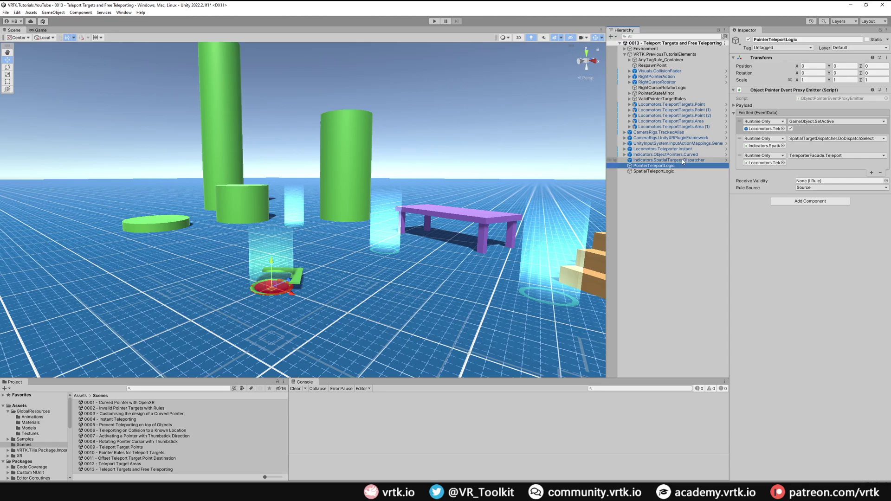
click(654, 171)
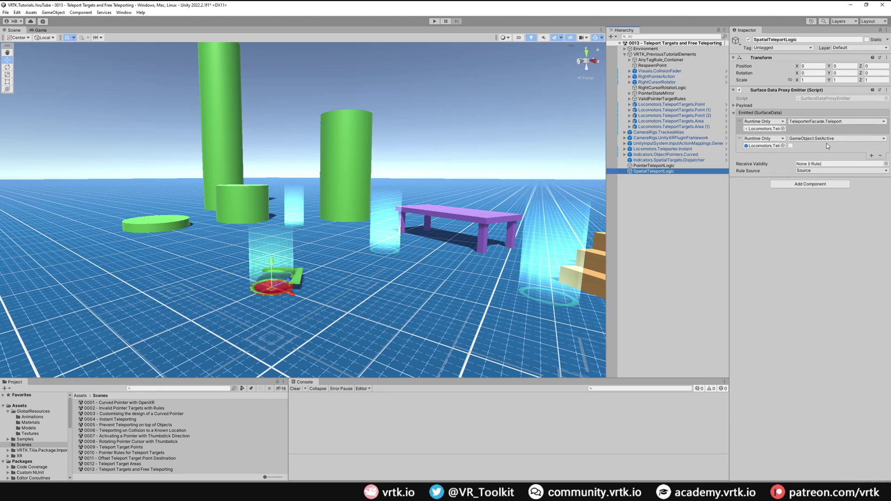
click(679, 166)
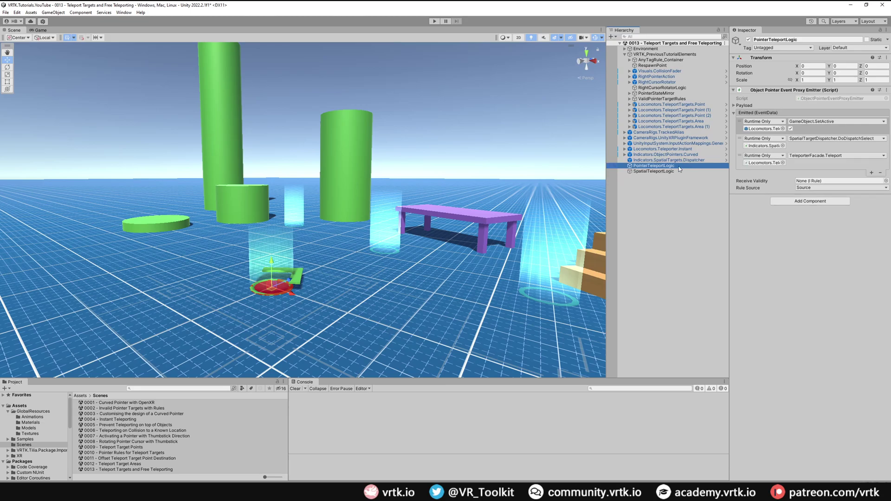
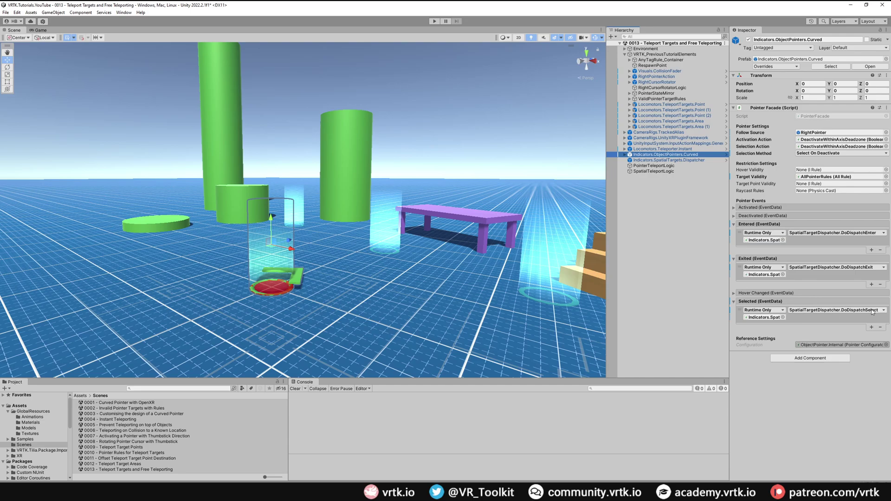
- Make the curved pointer's Selected event call the dynamic ObjectPointerEventProxyEmitter.Receive on PointerTeleportLogic, and inspect that linked object
drag(652, 168, 764, 317)
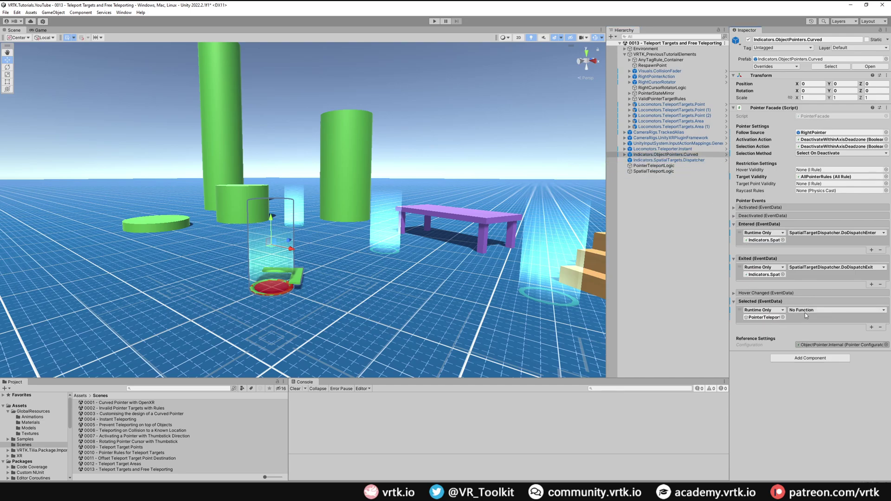
click(806, 311)
mouse_move(821, 344)
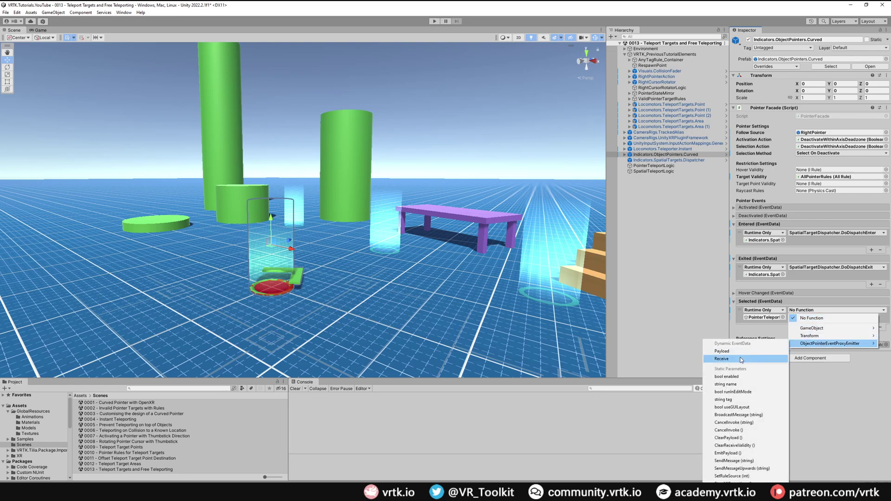
click(722, 359)
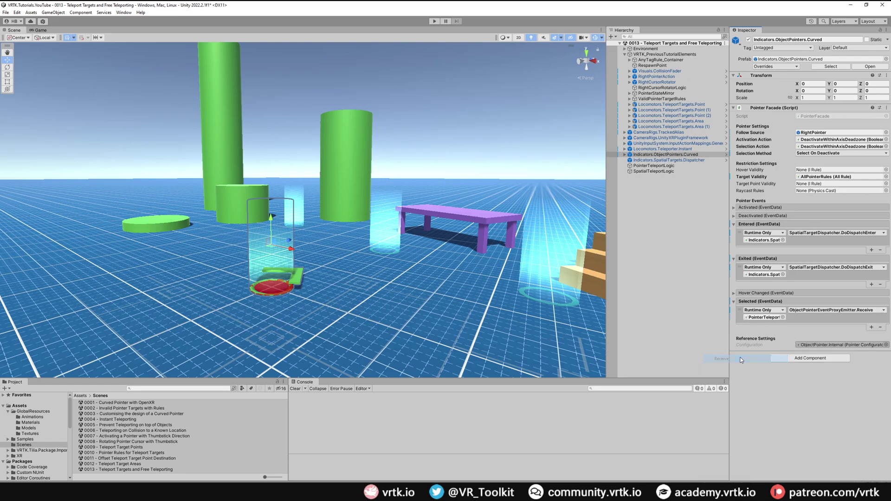
double_click(765, 317)
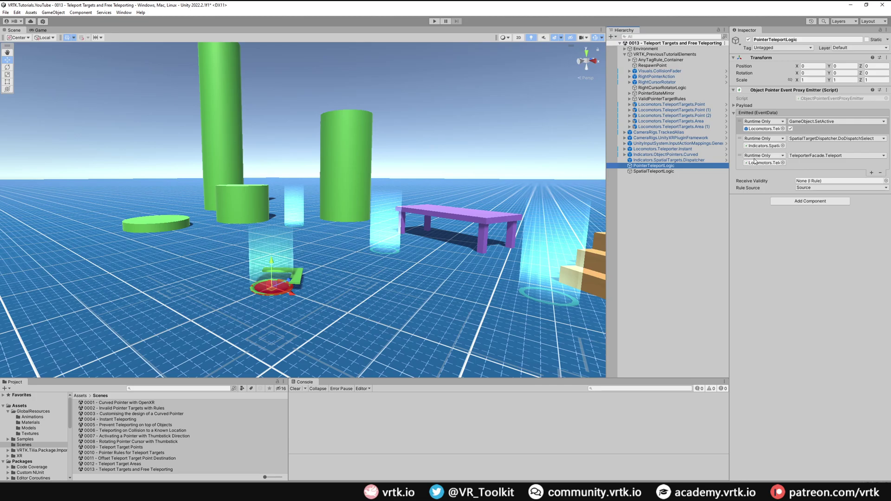
- Review the teleport targets' Activated events, and make Locomotors.TeleportTargets.Area (1) call the dynamic SurfaceDataProxyEmitter.Receive on SpatialTeleportLogic
click(702, 105)
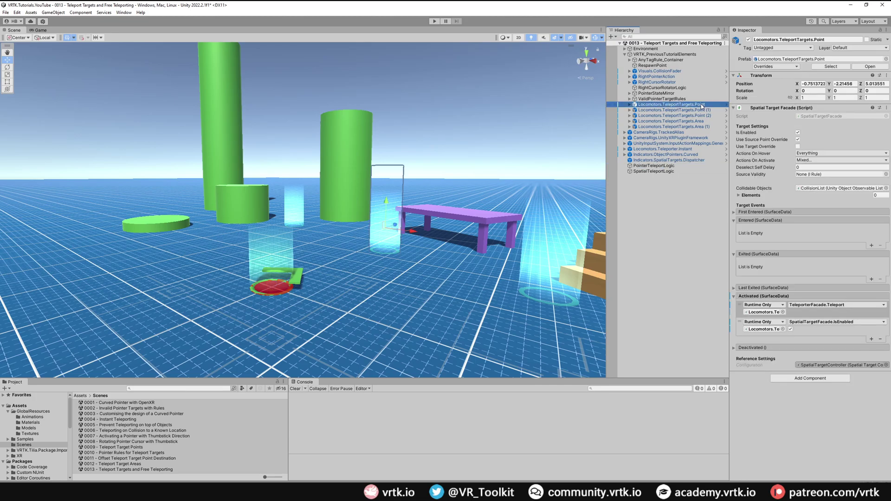
click(702, 110)
click(702, 115)
click(700, 121)
click(701, 127)
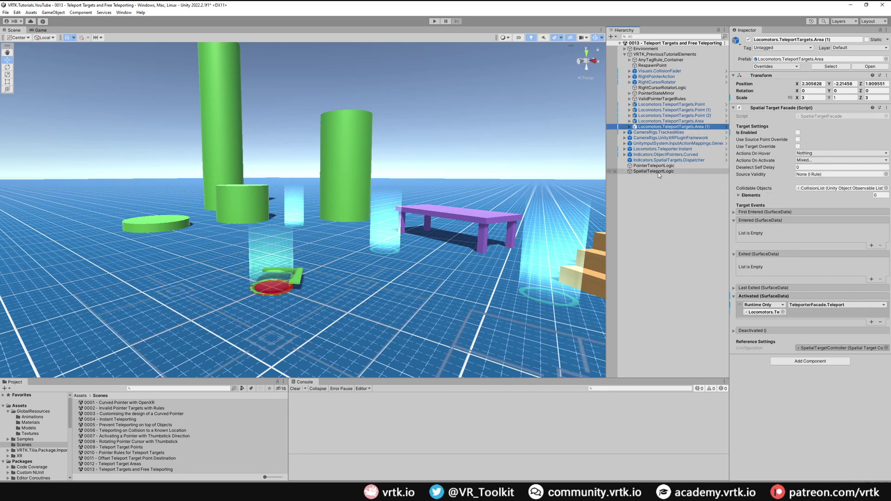
drag(657, 172, 764, 312)
click(836, 305)
mouse_move(824, 339)
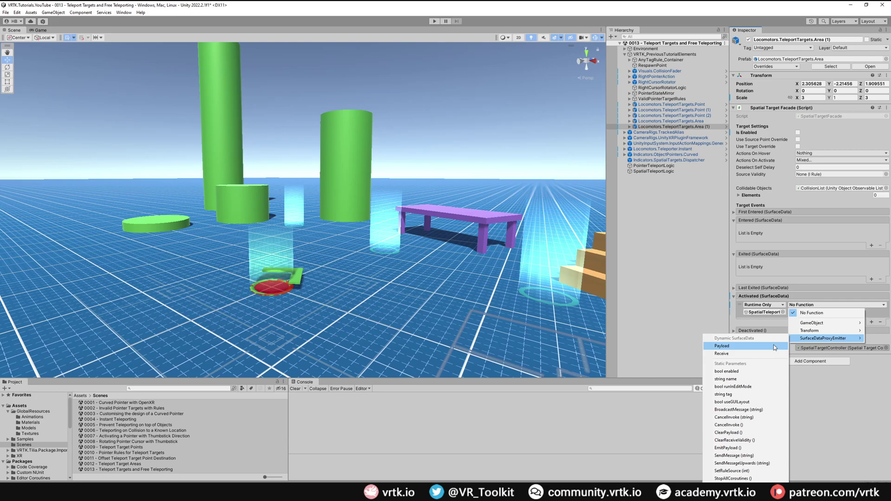
click(758, 353)
- Make the Activated event of Locomotors.TeleportTargets.Area call the dynamic SurfaceDataProxyEmitter.Receive on SpatialTeleportLogic
click(699, 123)
drag(699, 123, 755, 313)
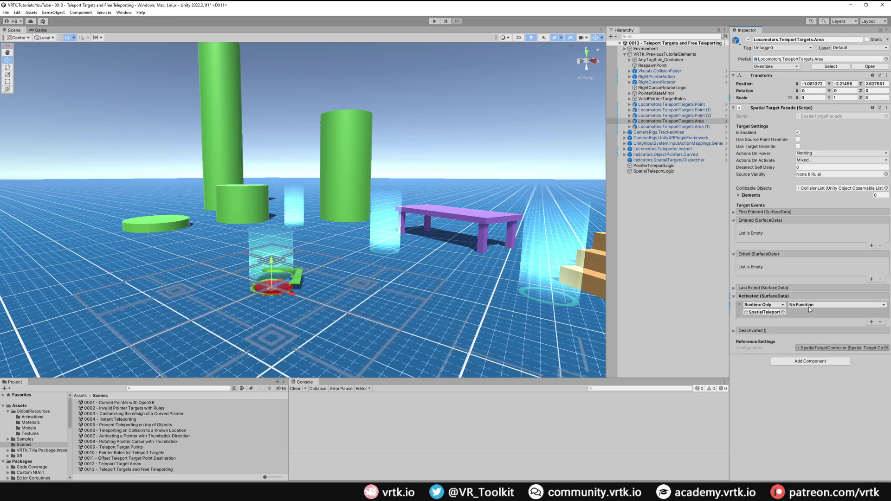
click(836, 305)
mouse_move(824, 338)
click(730, 353)
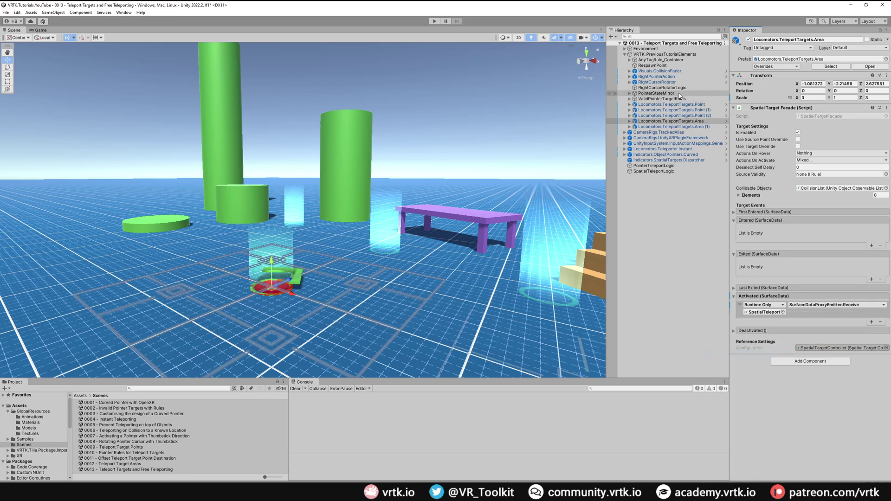
- Replace the teleport call in Locomotors.TeleportTargets.Point's first Activated entry with SurfaceDataProxyEmitter.Receive on SpatialTeleportLogic
click(691, 115)
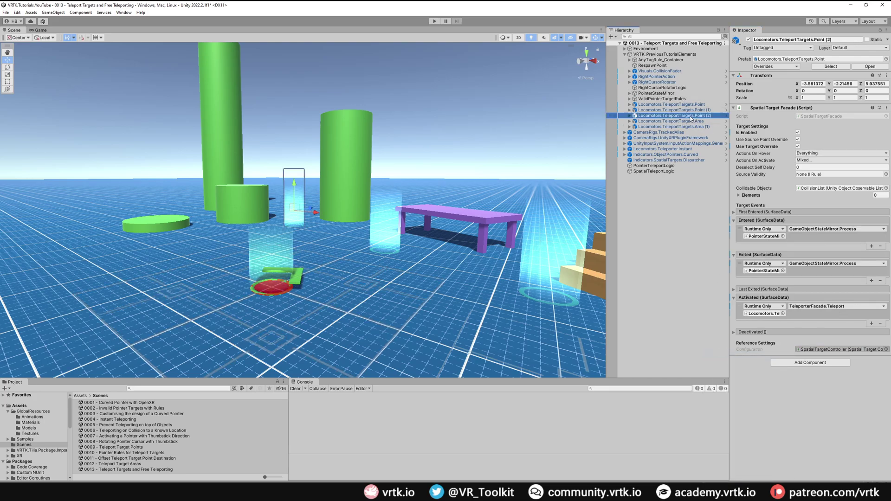
click(695, 105)
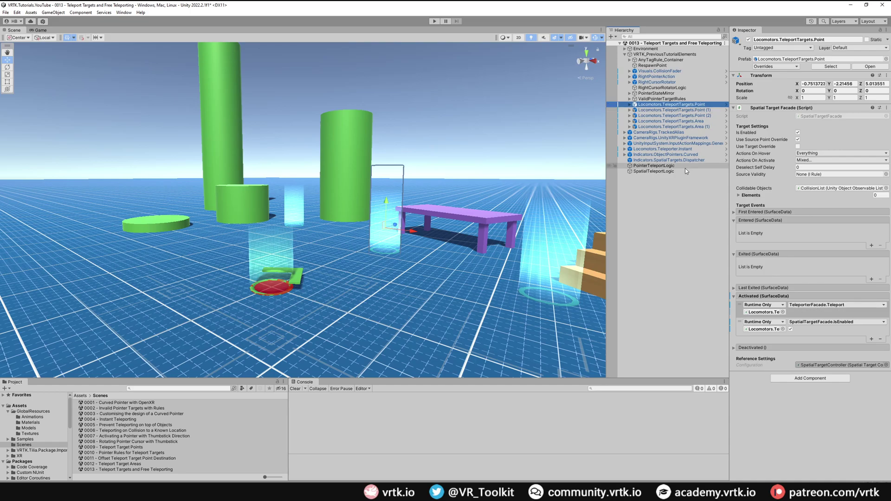
drag(659, 171, 769, 314)
click(811, 305)
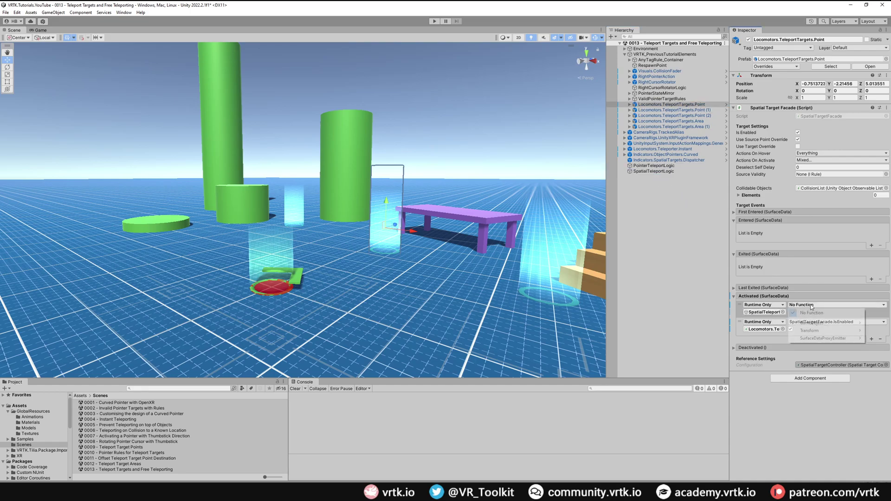
mouse_move(824, 338)
click(744, 353)
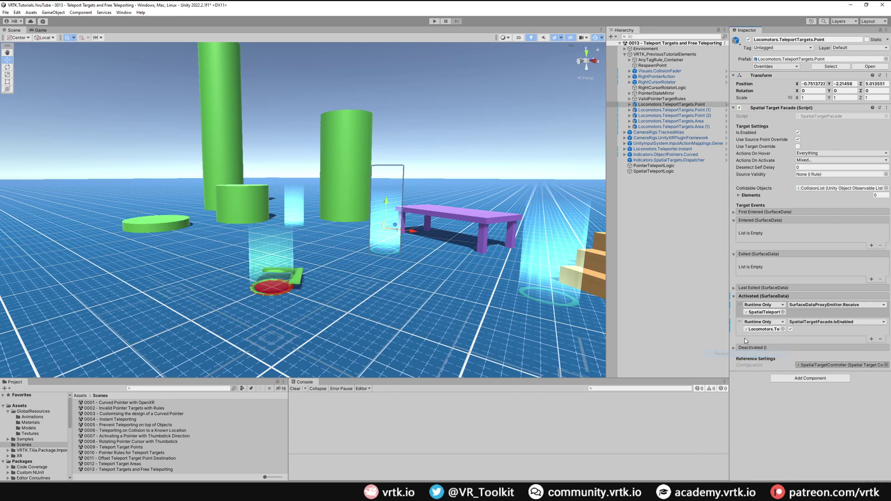
- Replace the teleport calls in the Activated events of teleport targets Point (1) and Point (2) with SurfaceDataProxyEmitter.Receive on SpatialTeleportLogic
click(699, 111)
drag(662, 173, 764, 312)
click(807, 305)
mouse_move(815, 339)
click(744, 352)
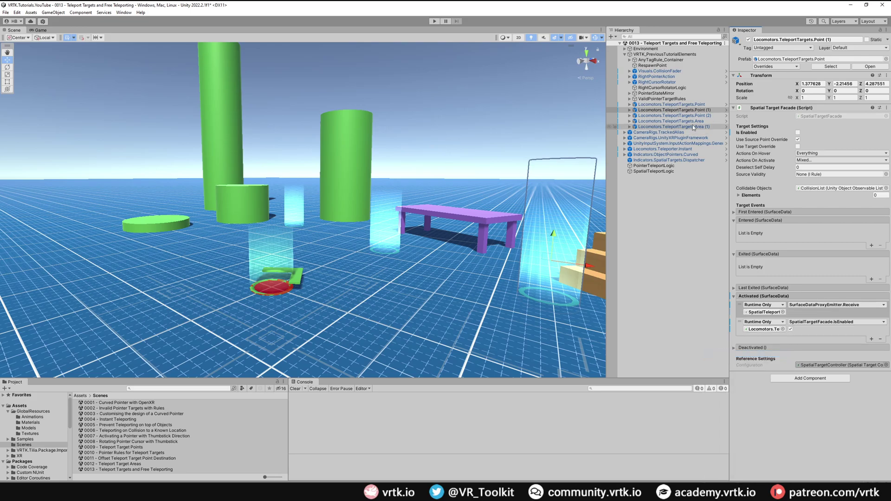
click(703, 115)
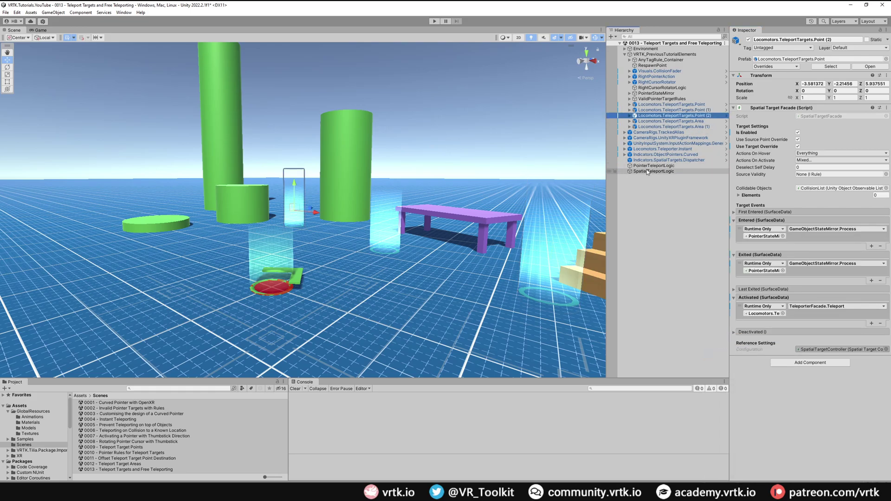
drag(648, 171, 763, 314)
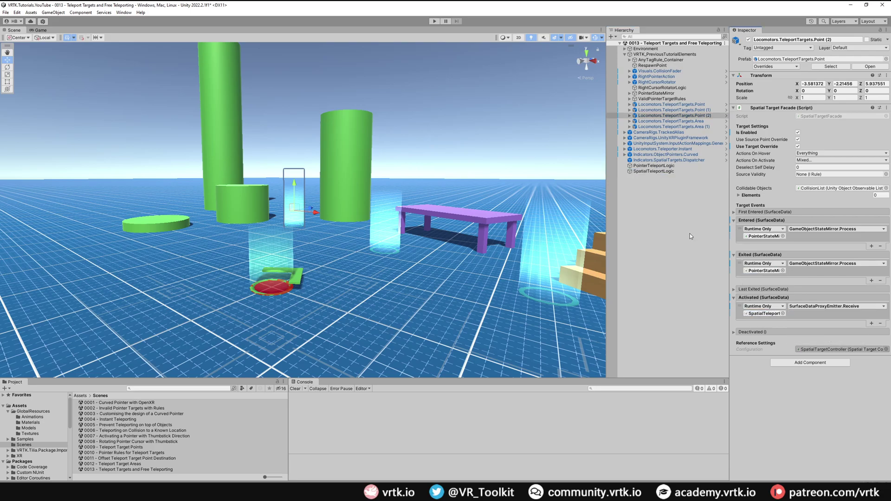
- Inspect the curved pointer's Target Validity rule, and remove the OnlyAllowTeleportTargetsRule element from AllPointerRules
click(685, 155)
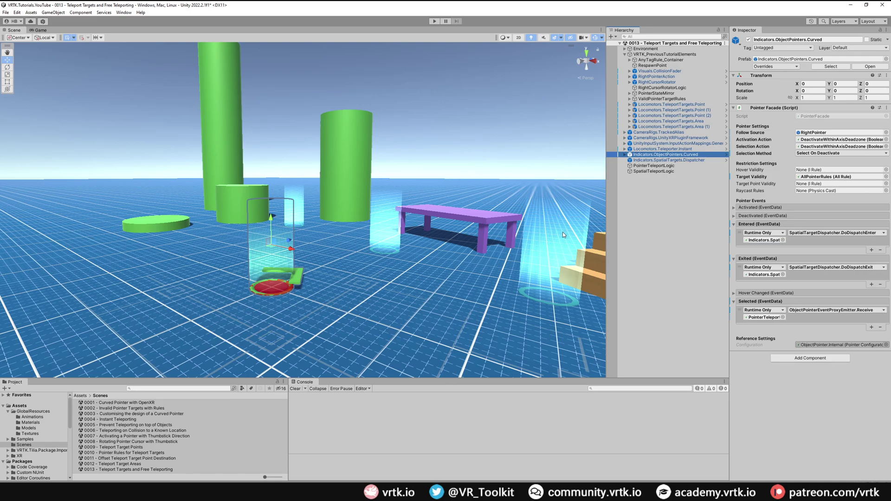
click(824, 177)
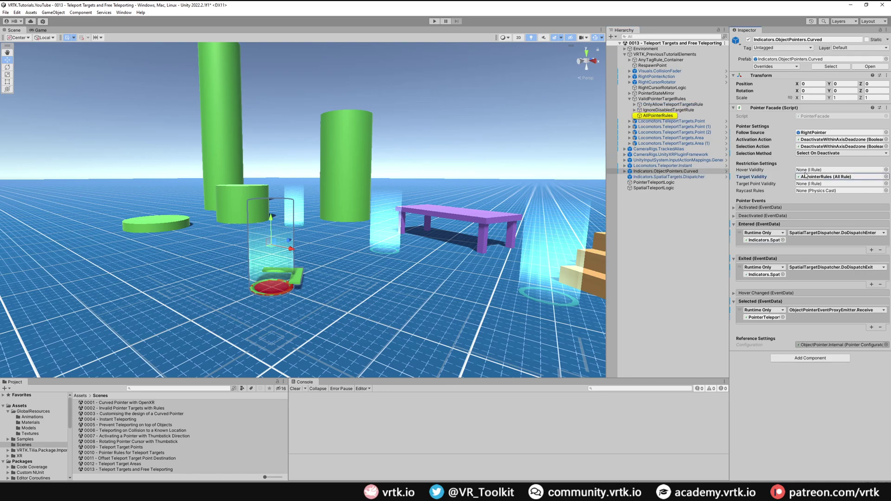
click(659, 116)
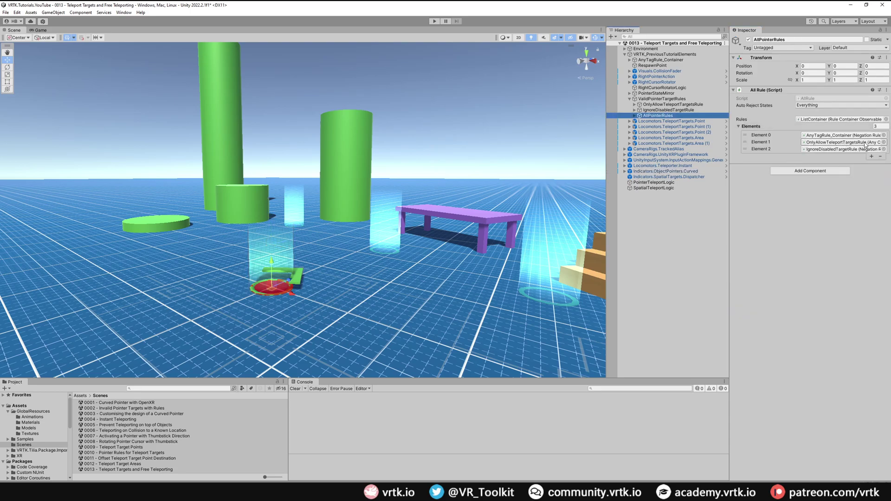
click(843, 142)
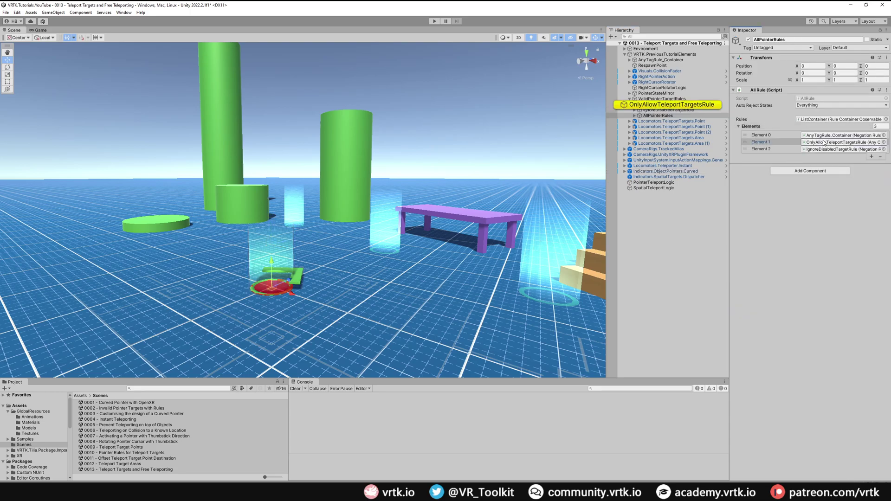
click(694, 104)
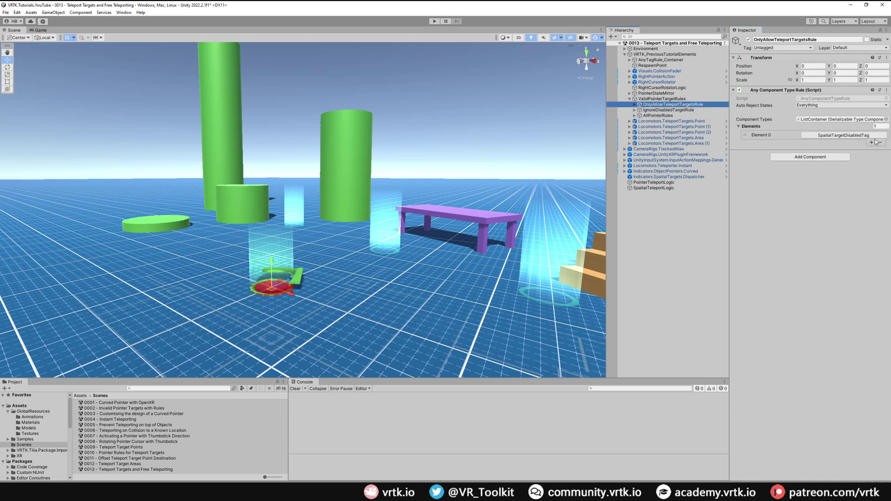
click(668, 116)
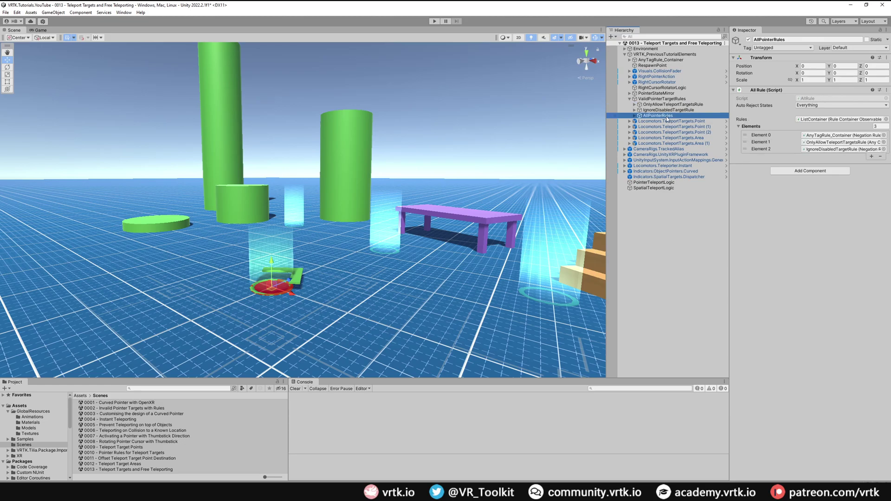
click(767, 144)
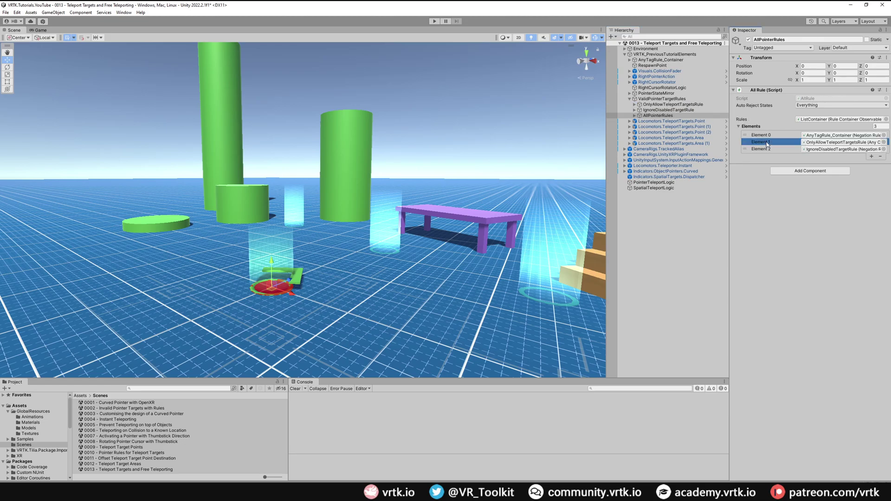
click(880, 156)
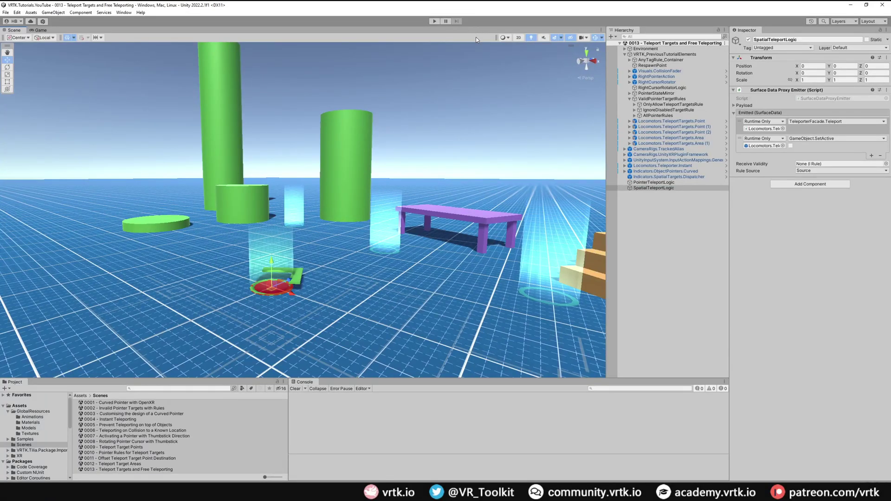
- Create an empty root object named TeleportLogic and add a Surface Data Proxy Emitter component to it
click(669, 183)
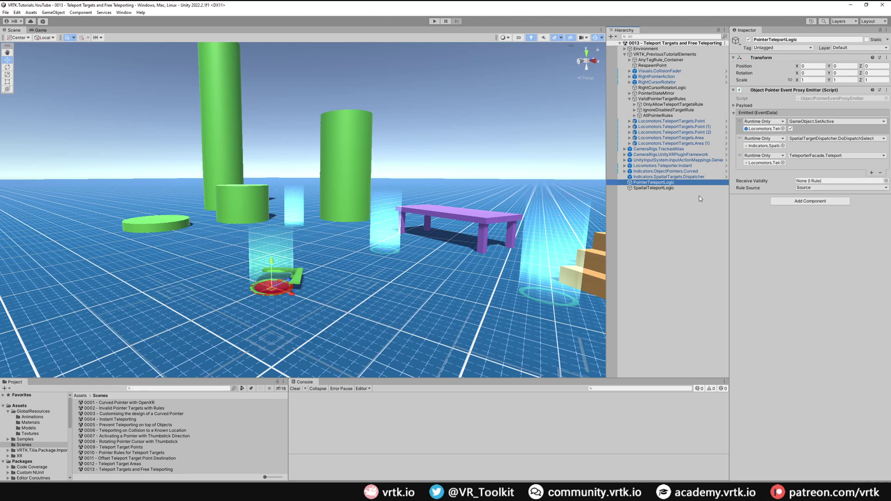
right_click(652, 204)
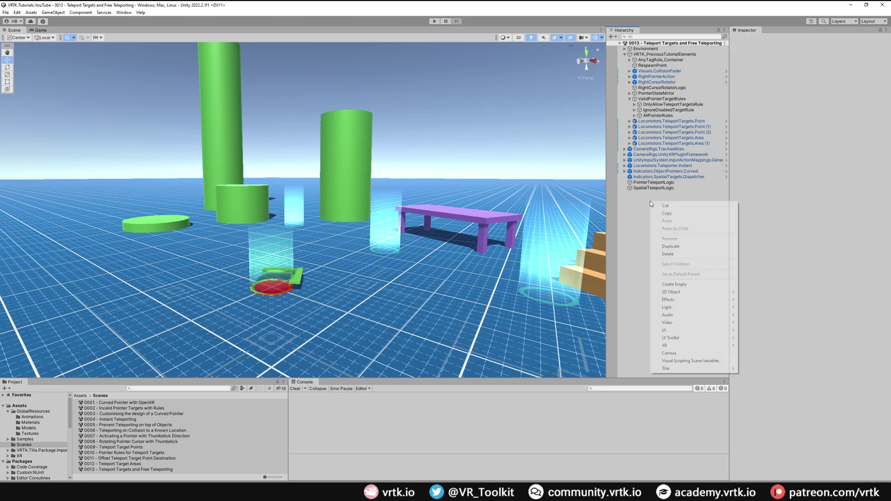
click(674, 225)
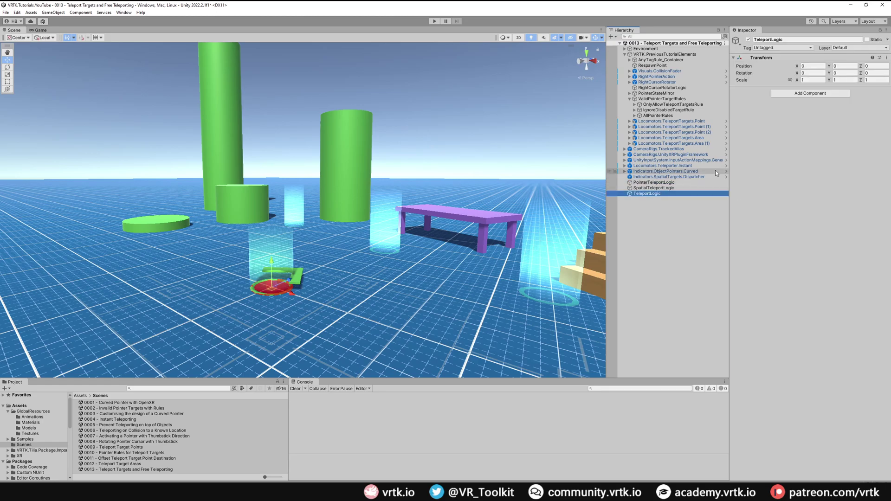
click(810, 93)
click(810, 116)
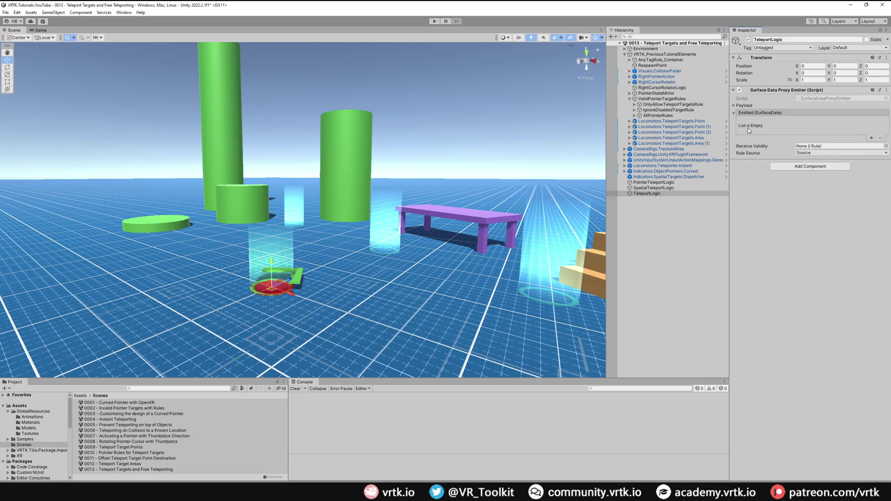
- Add an Emitted entry on TeleportLogic that calls the dynamic TeleporterFacade.Teleport on Locomotors.Teleporter.Instant
click(872, 138)
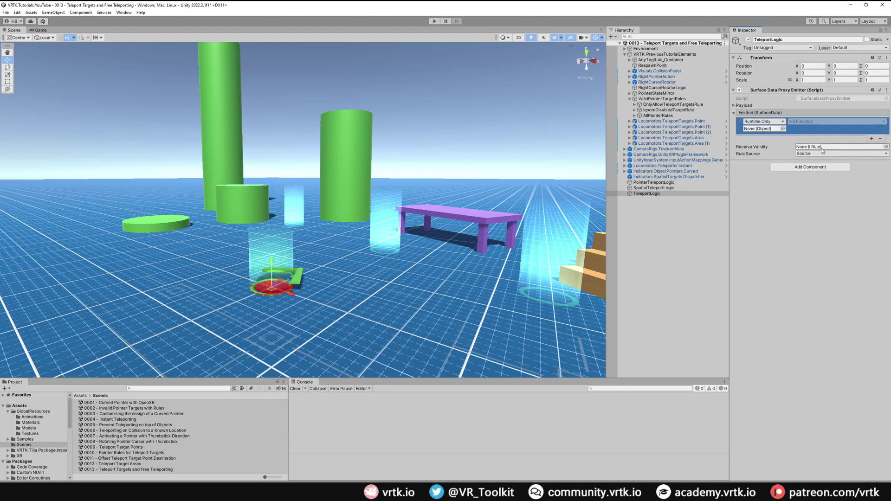
drag(672, 163, 764, 129)
click(812, 122)
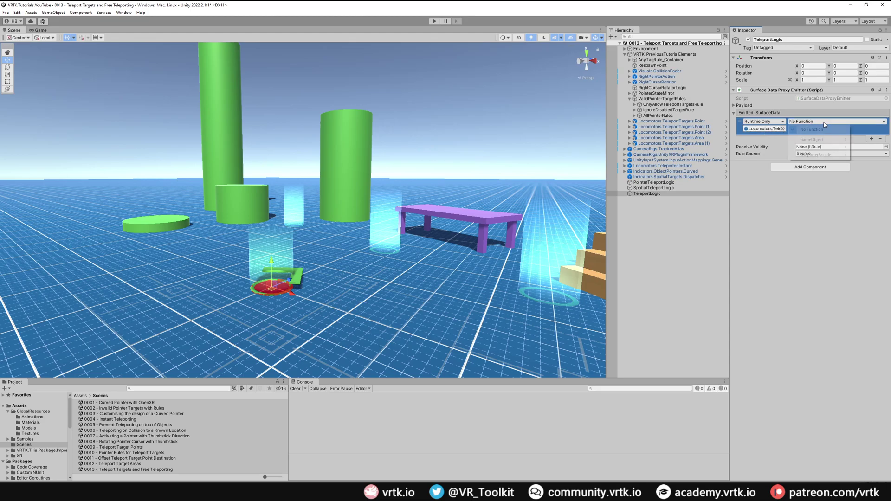
mouse_move(831, 155)
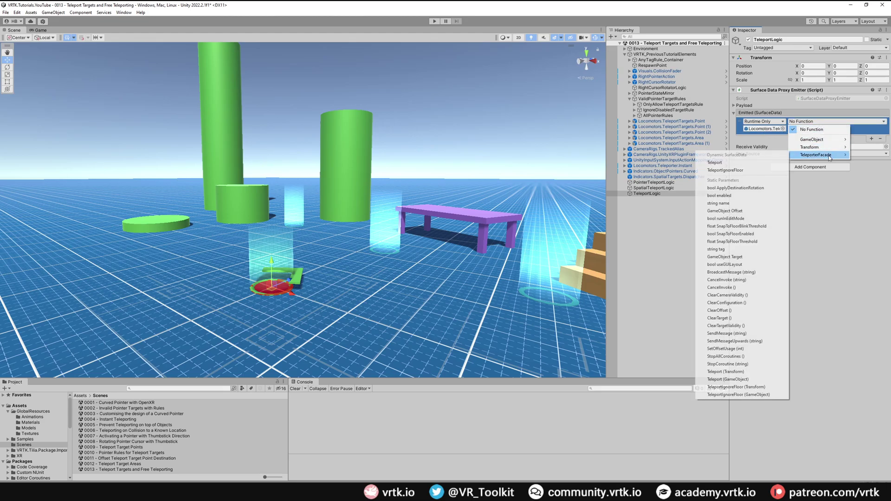
click(771, 163)
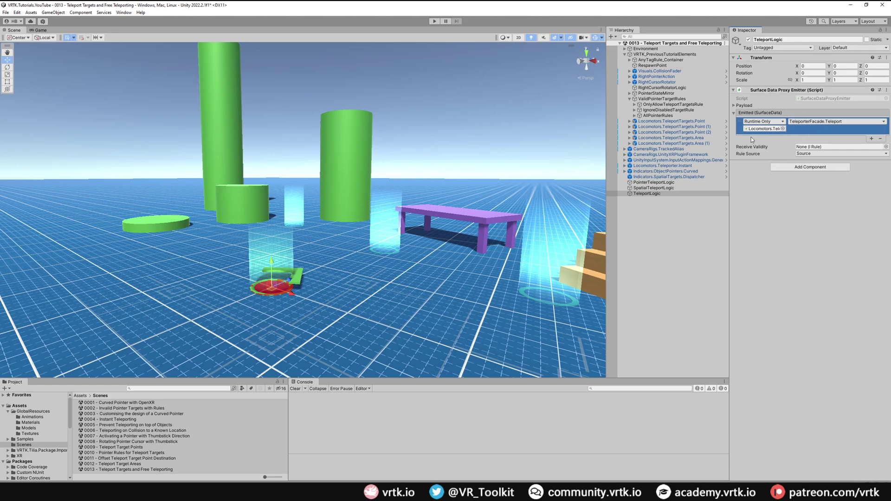
- Make PointerTeleportLogic's first Emitted entry call GameObject.SetActive on TeleportLogic with the value enabled
click(673, 182)
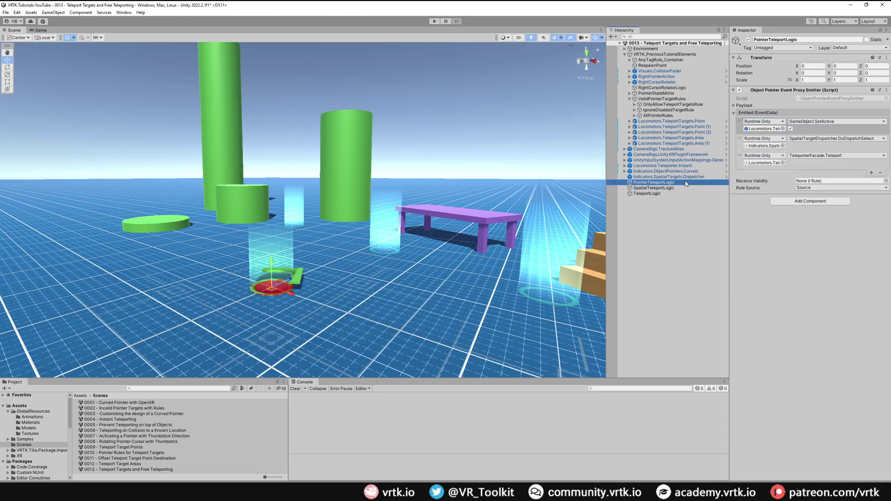
drag(762, 130, 764, 128)
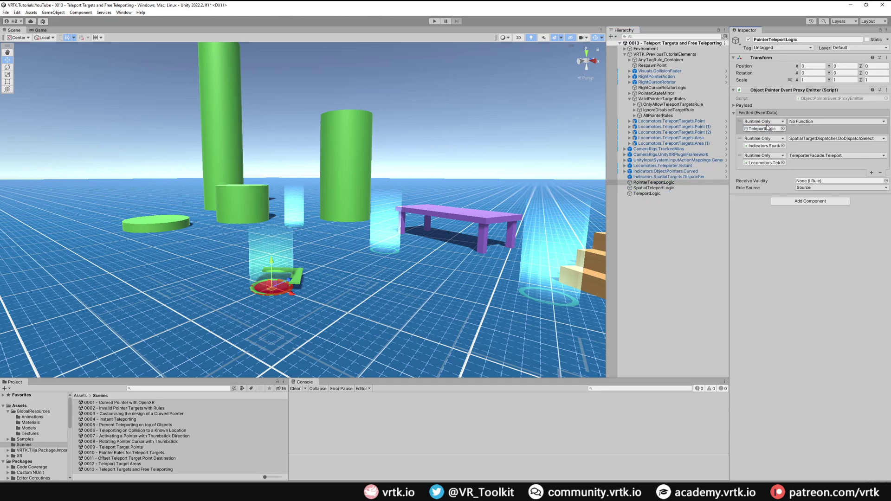
click(831, 121)
mouse_move(823, 144)
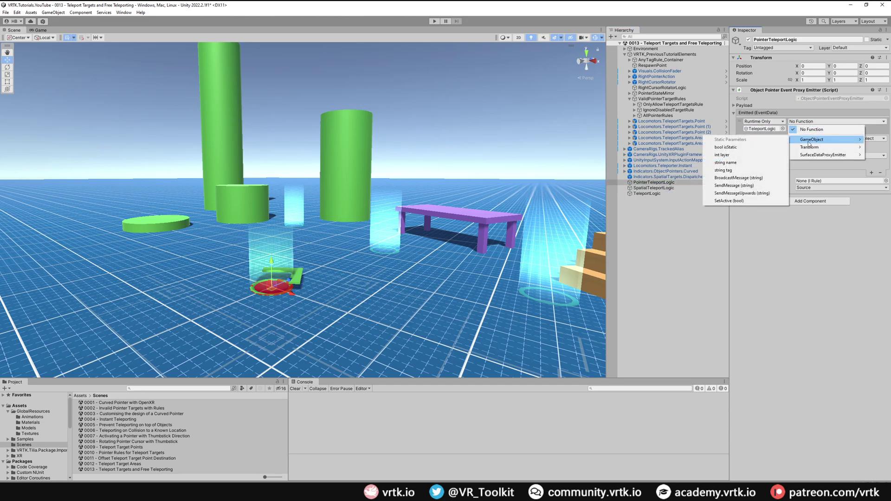
click(742, 202)
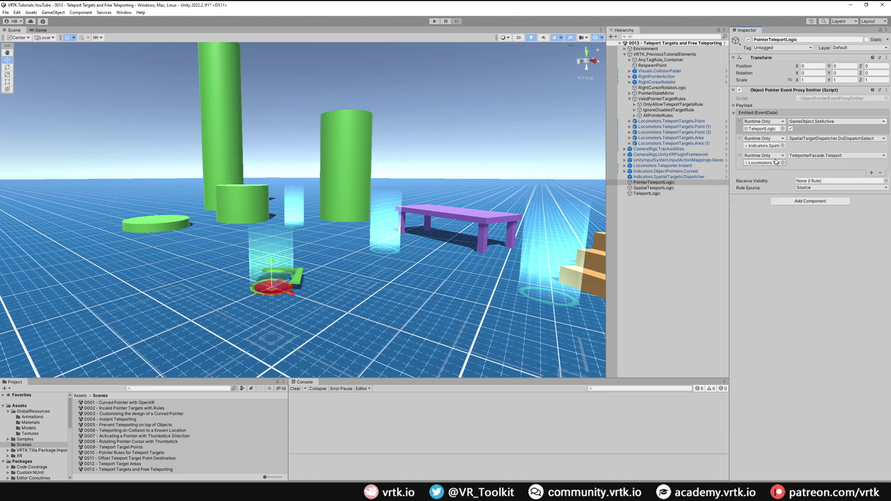
click(792, 128)
- Route the teleport call in PointerTeleportLogic's third Emitted entry through TeleportLogic's Surface Data Proxy Emitter
drag(652, 193, 761, 163)
click(813, 157)
click(815, 159)
- Replace the teleport call in SpatialTeleportLogic's first Emitted entry with the dynamic SurfaceDataProxyEmitter.Receive on TeleportLogic
click(676, 189)
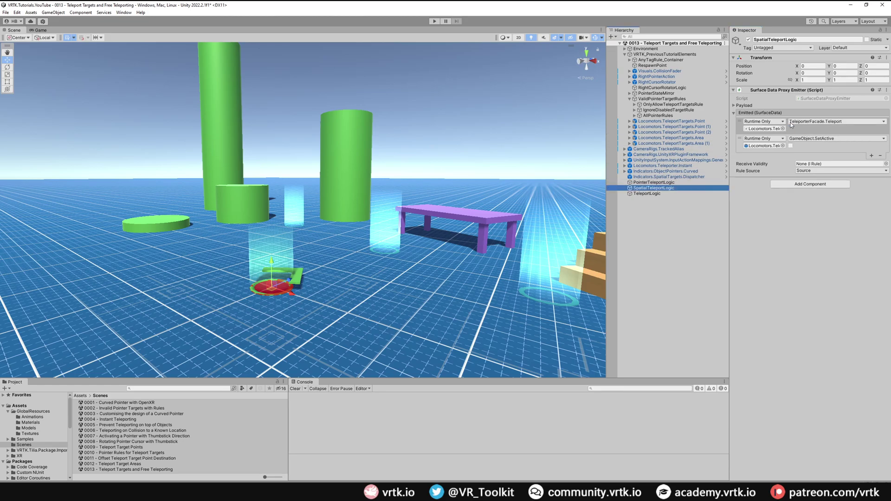
drag(664, 194, 764, 130)
click(813, 122)
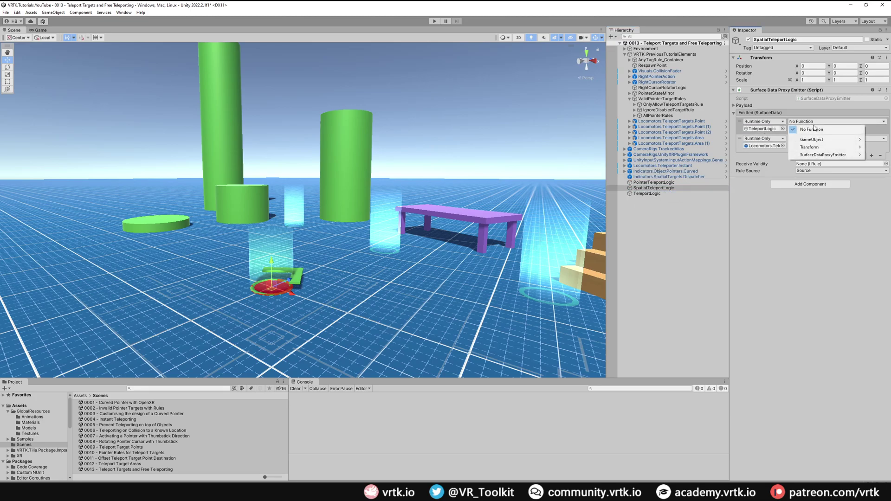
mouse_move(822, 157)
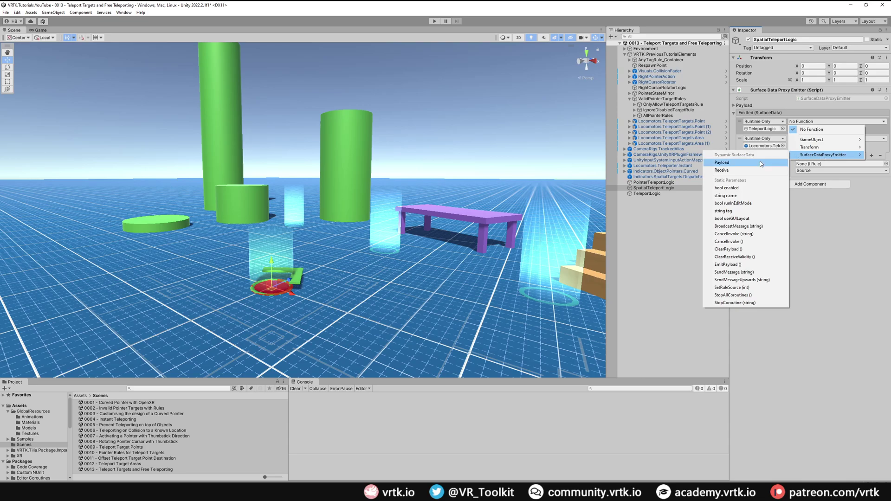
click(741, 170)
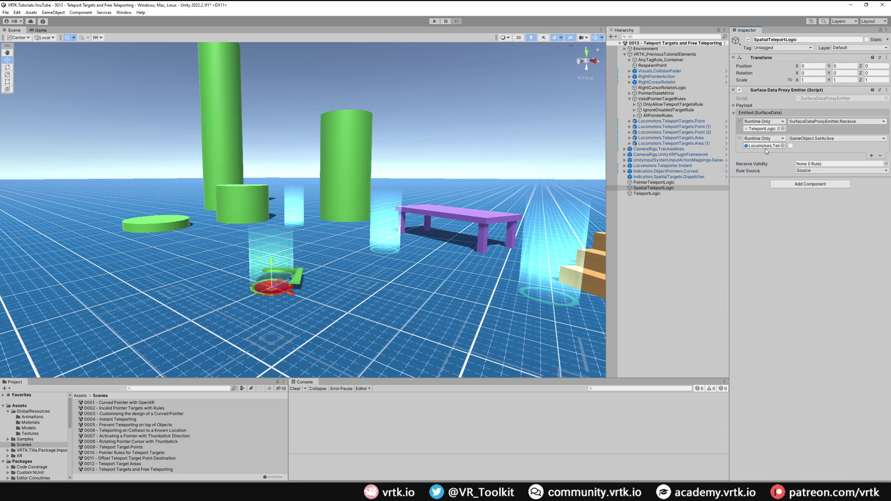
- Make SpatialTeleportLogic's second Emitted entry call GameObject.SetActive on TeleportLogic with the value disabled
drag(639, 195, 753, 146)
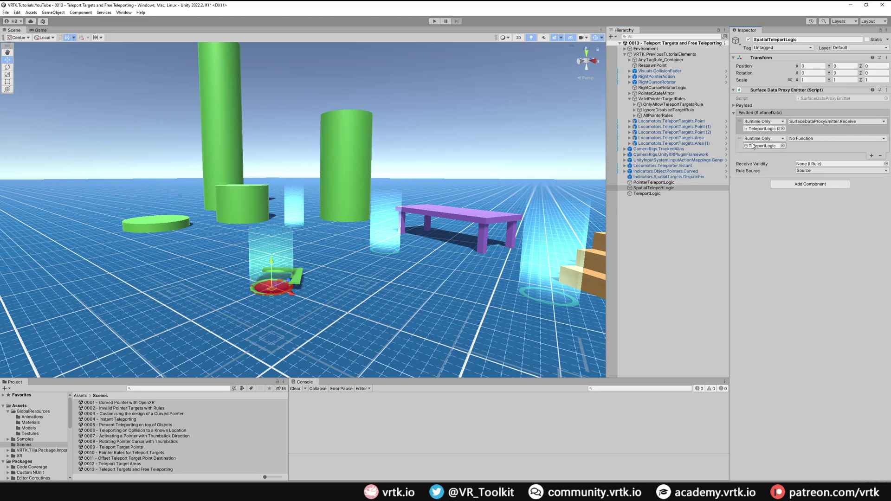
click(813, 139)
mouse_move(822, 158)
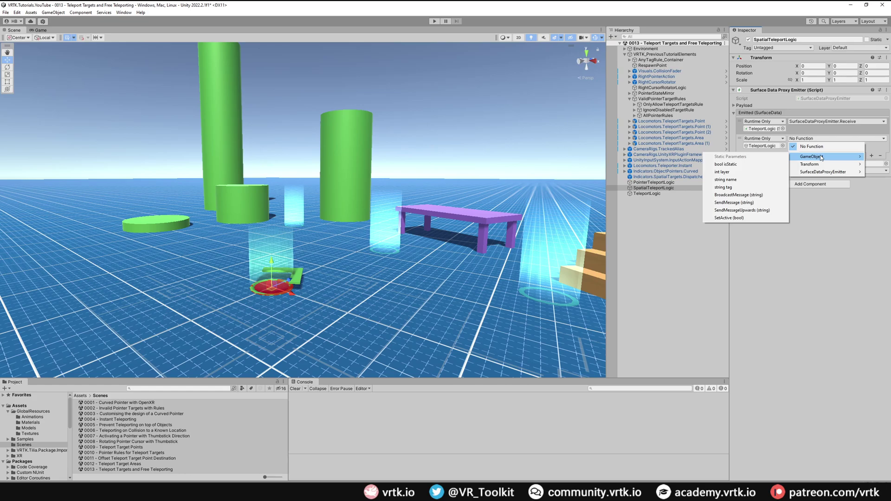
click(730, 218)
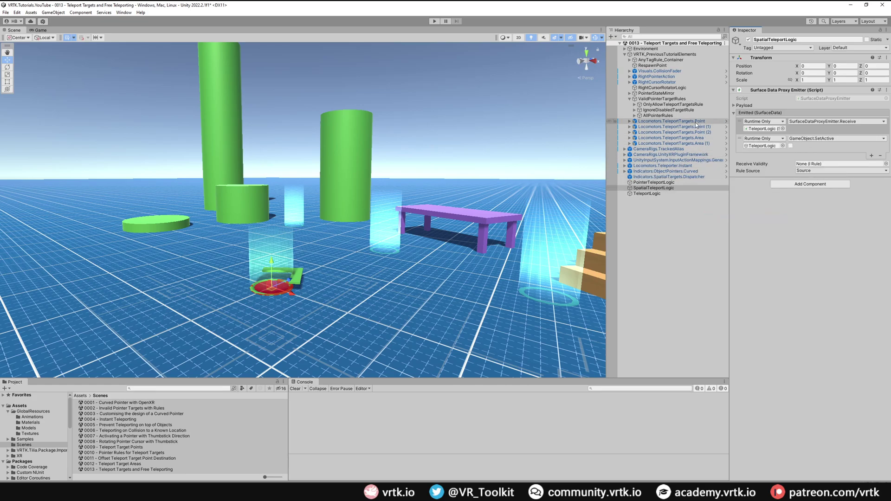
- Review the Locomotors.Teleporter.Instant and TeleportLogic components, and run the scene in Play mode to test teleporting
click(689, 166)
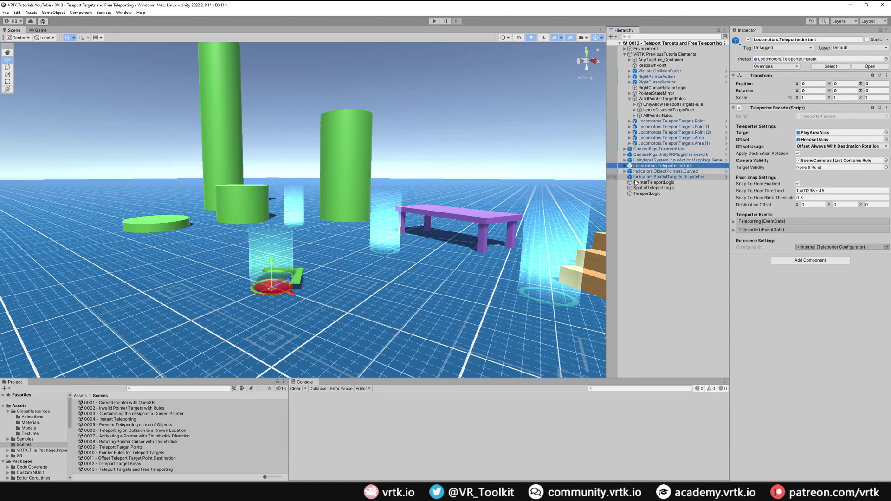
click(666, 194)
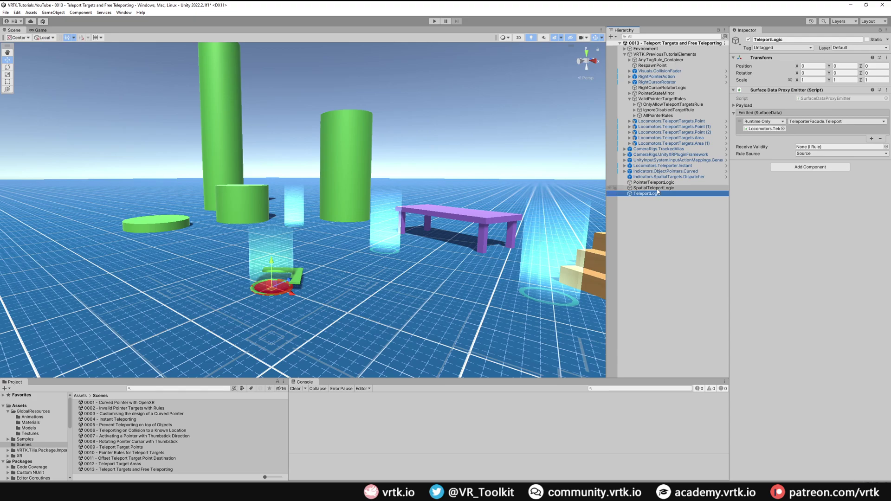
click(434, 21)
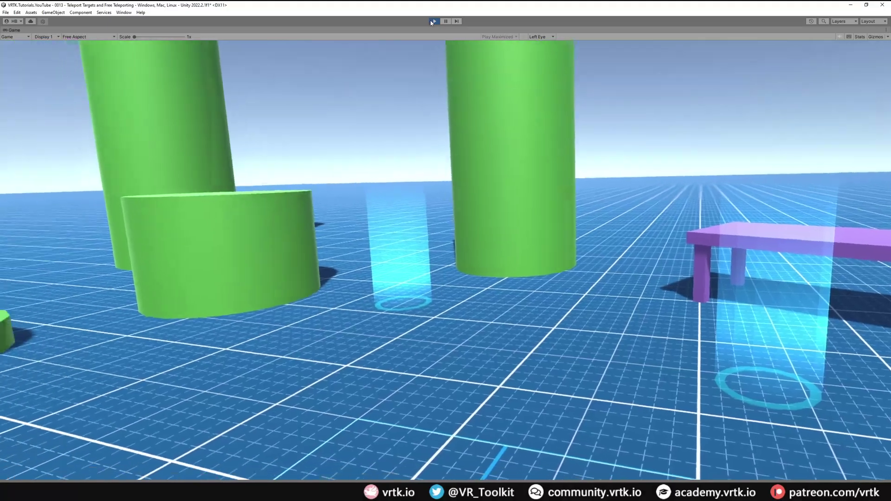